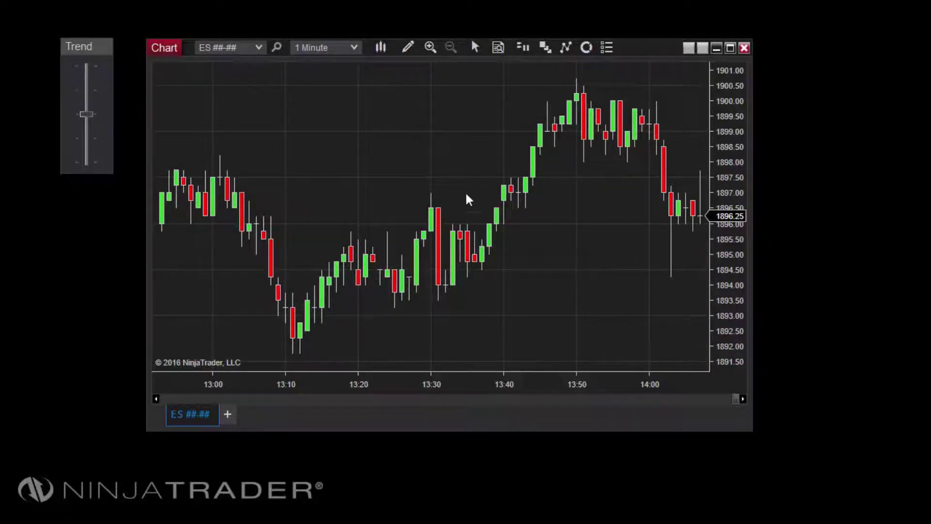
Step: Open the ES chart's Alerts window and add a new alert with default settings
right_click(382, 109)
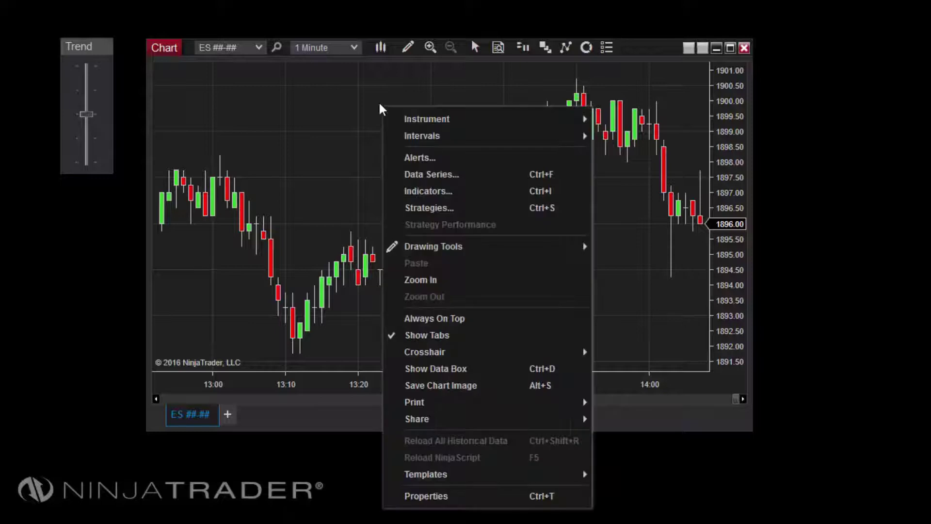
click(457, 160)
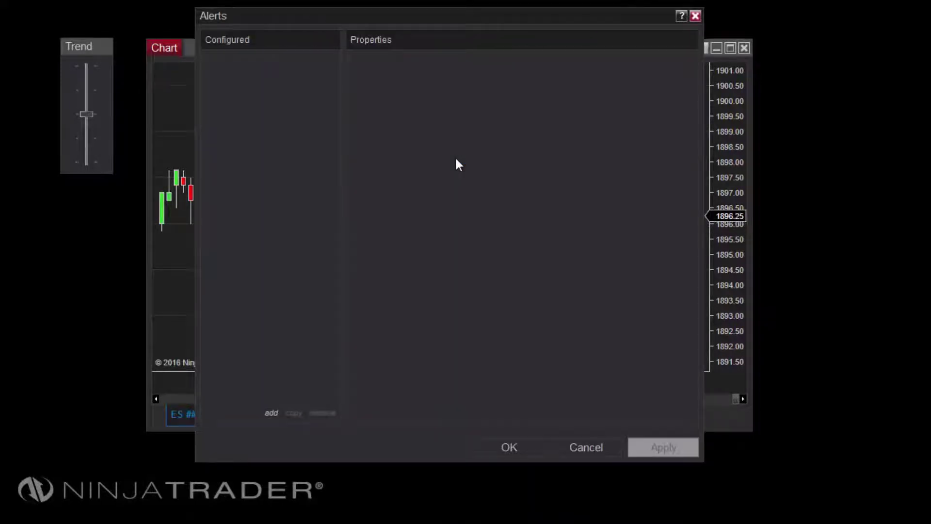
click(271, 413)
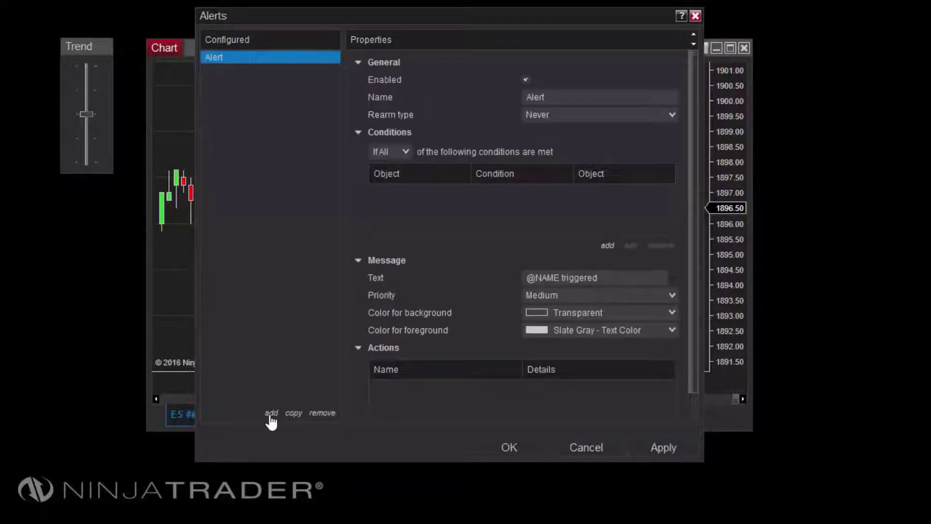
Step: Add the condition: ES 1-minute Close crosses above the numeric value 1900
click(607, 246)
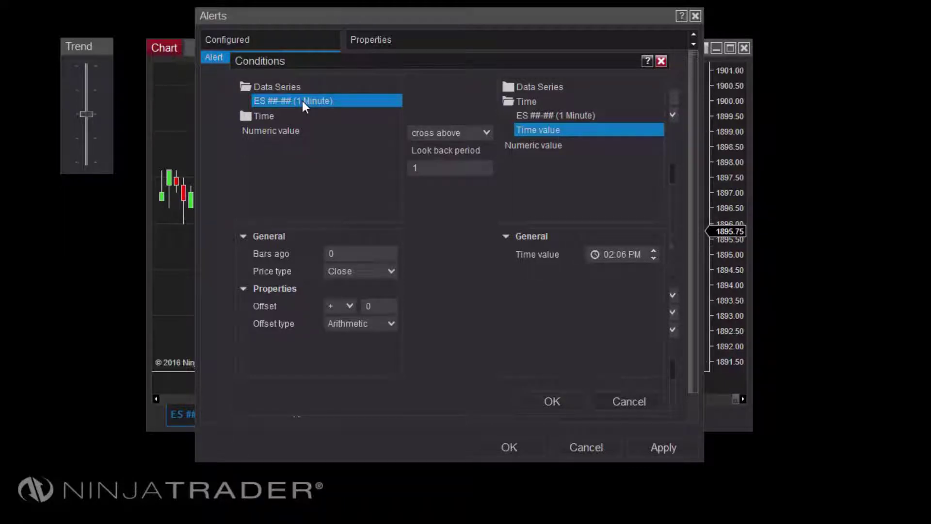
click(392, 272)
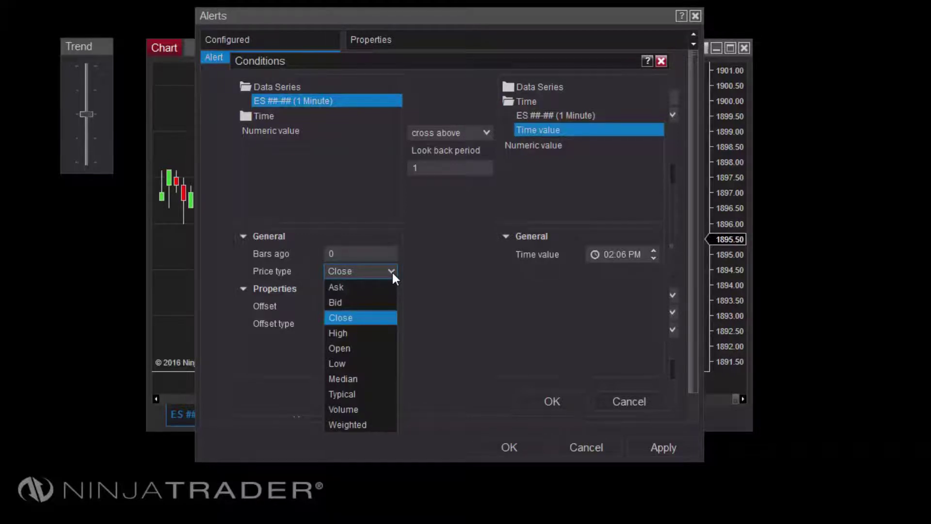
click(392, 272)
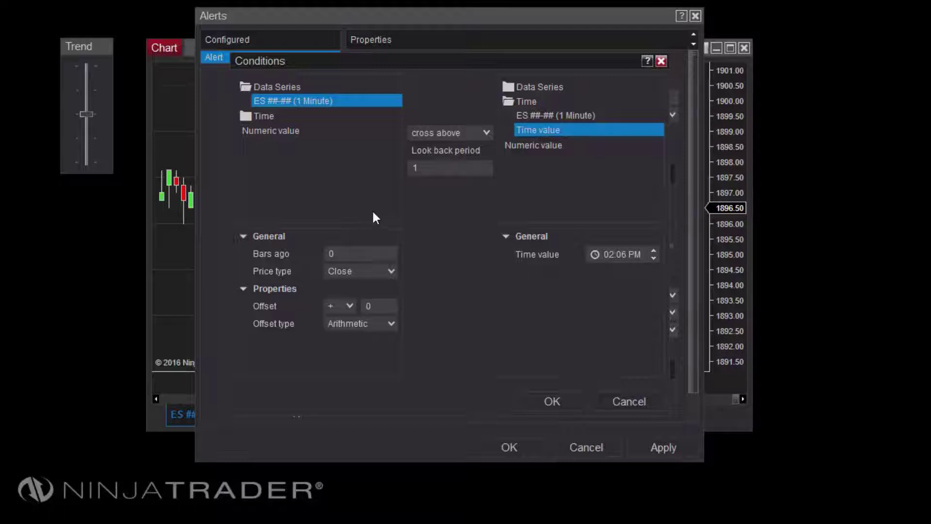
click(487, 132)
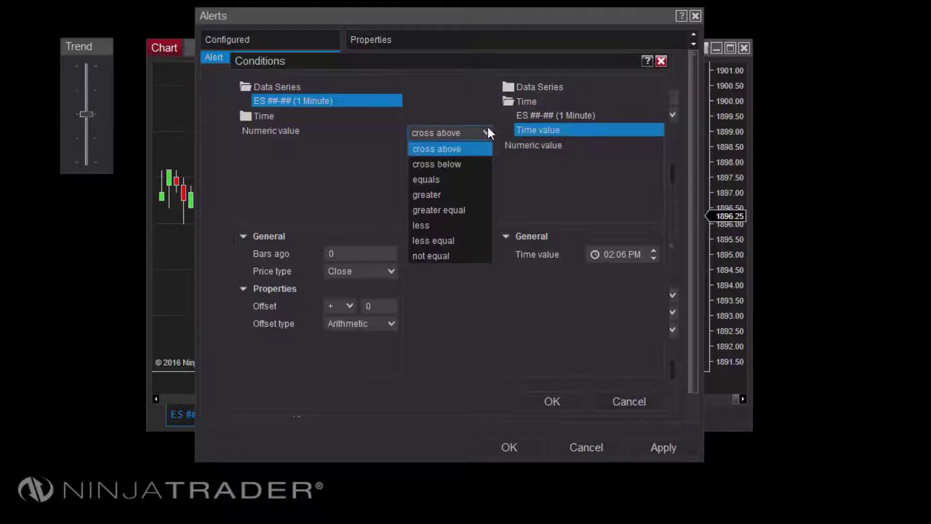
click(468, 149)
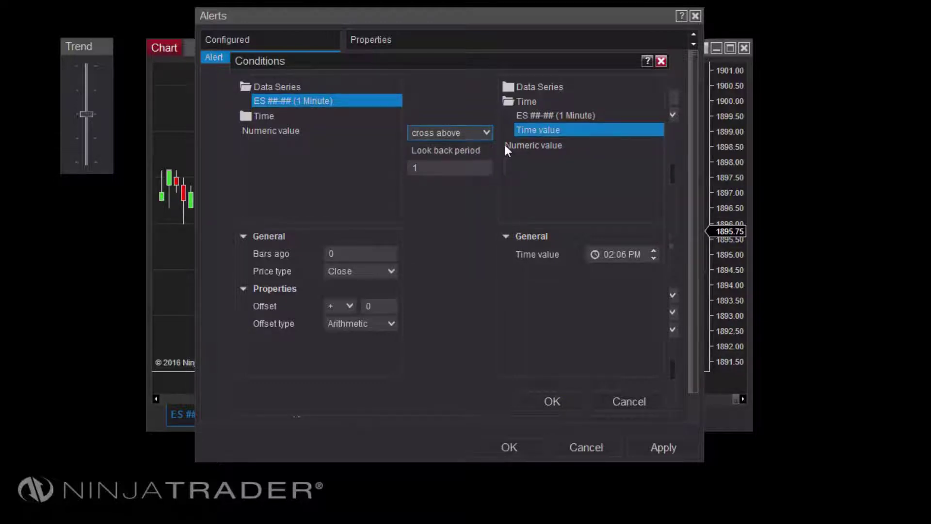
click(531, 146)
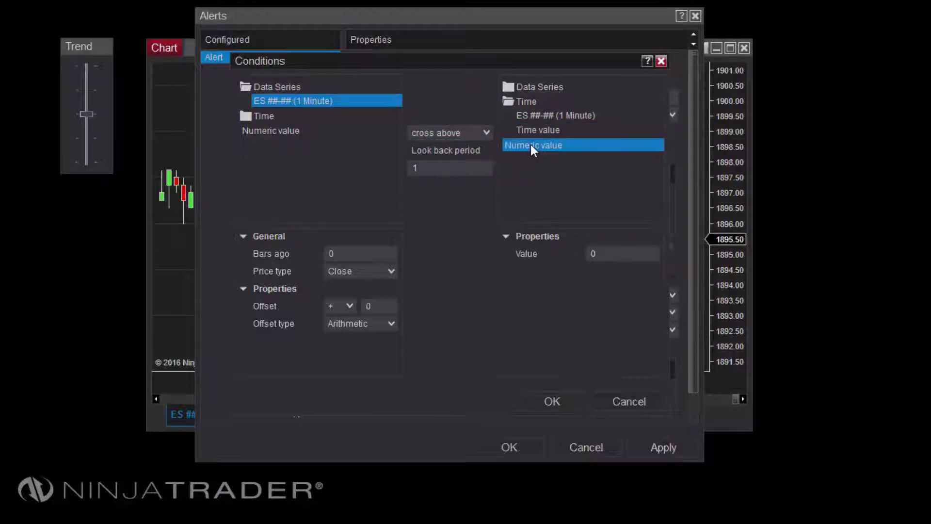
click(591, 253)
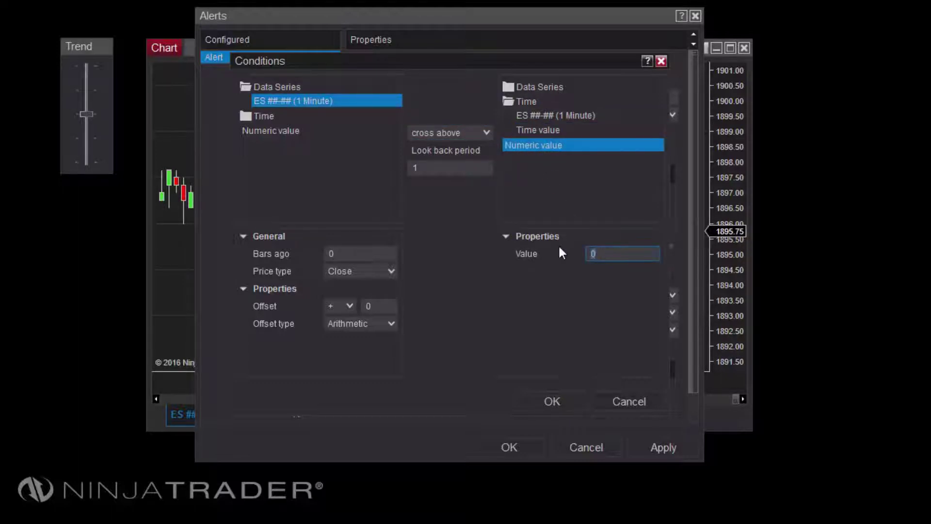
text(1900)
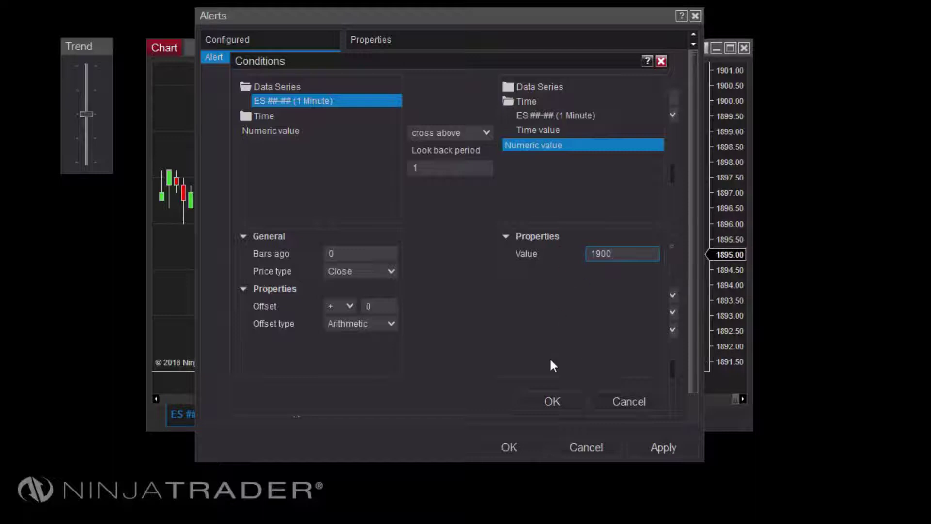
click(552, 402)
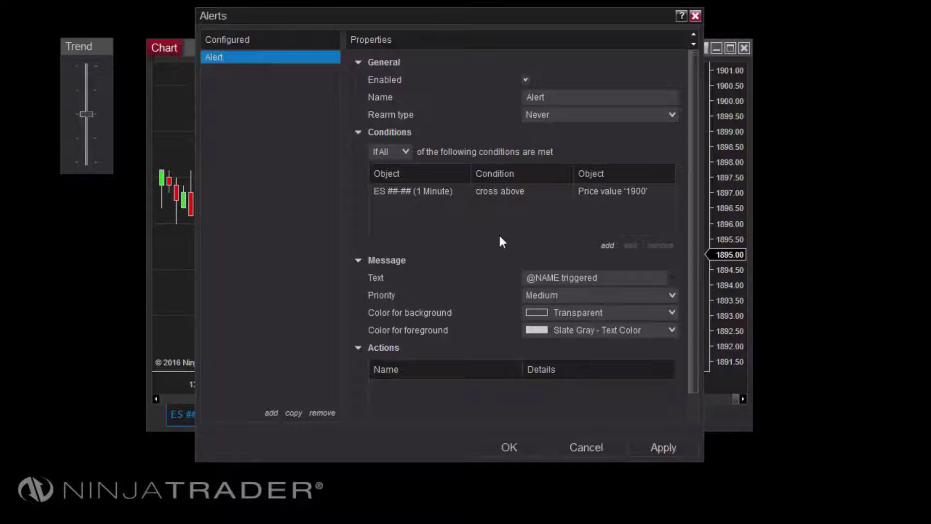
Step: Add a 'Show a pop up dialog' action to the alert and begin a second action
scroll(460, 262, down, 1)
click(608, 411)
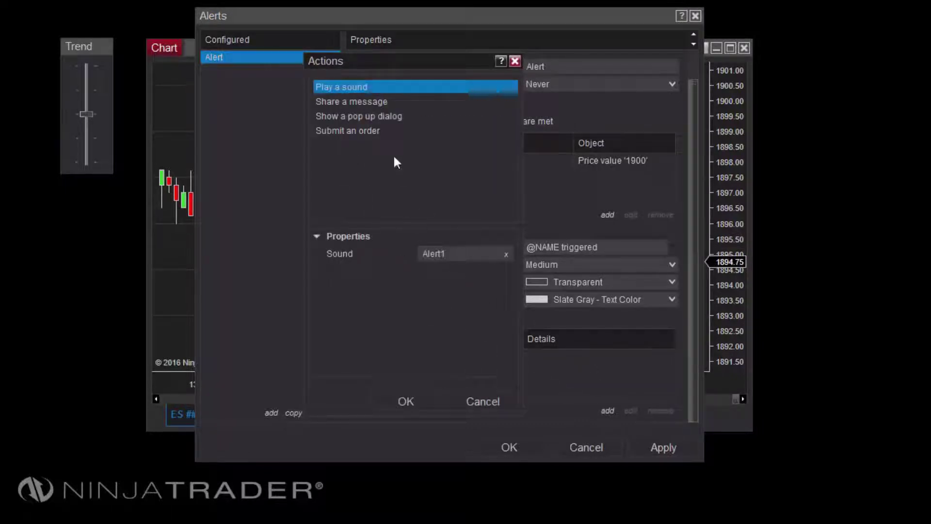
click(357, 116)
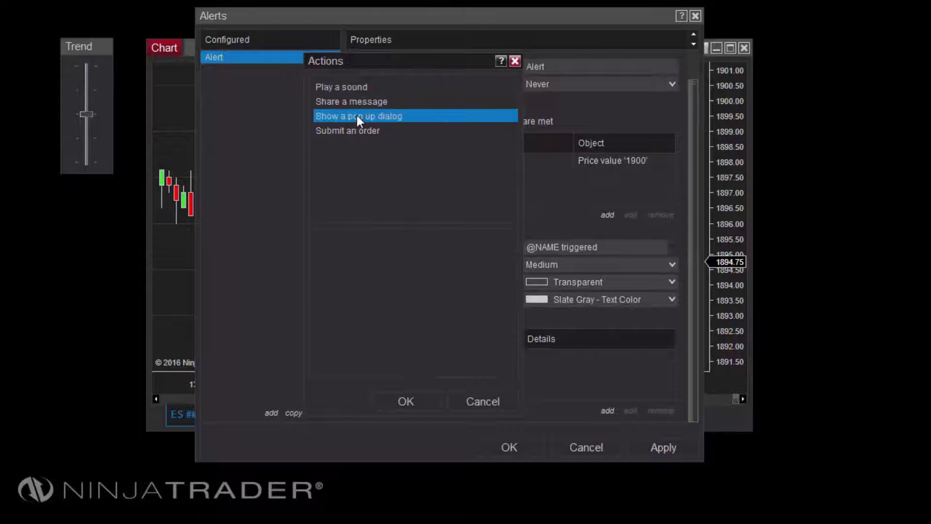
click(400, 403)
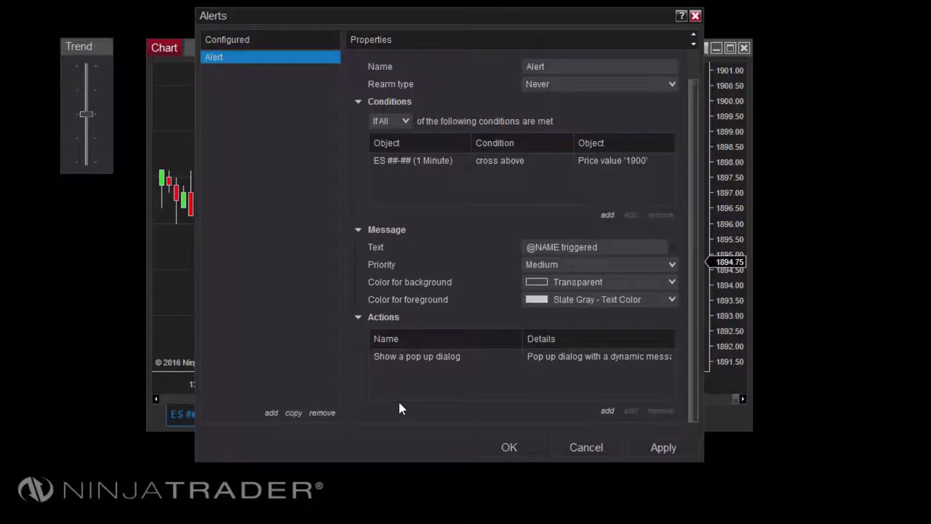
click(617, 246)
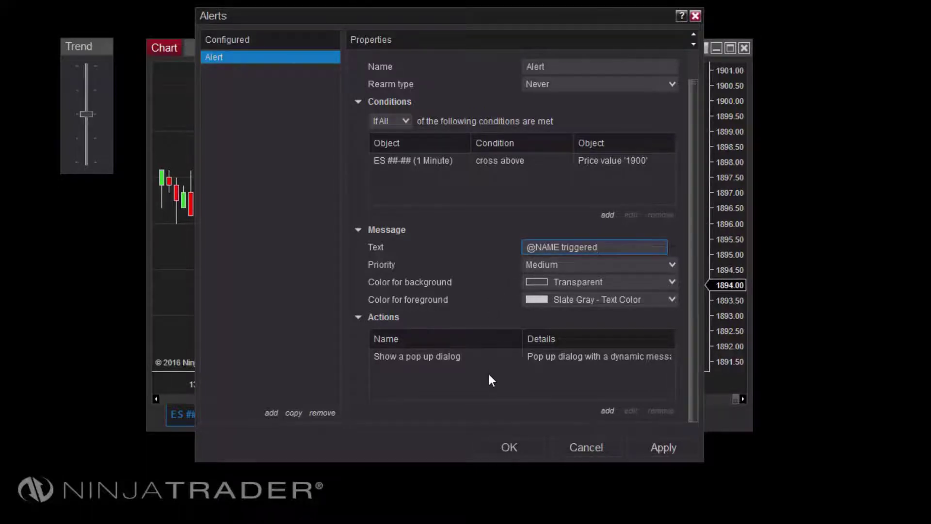
click(607, 411)
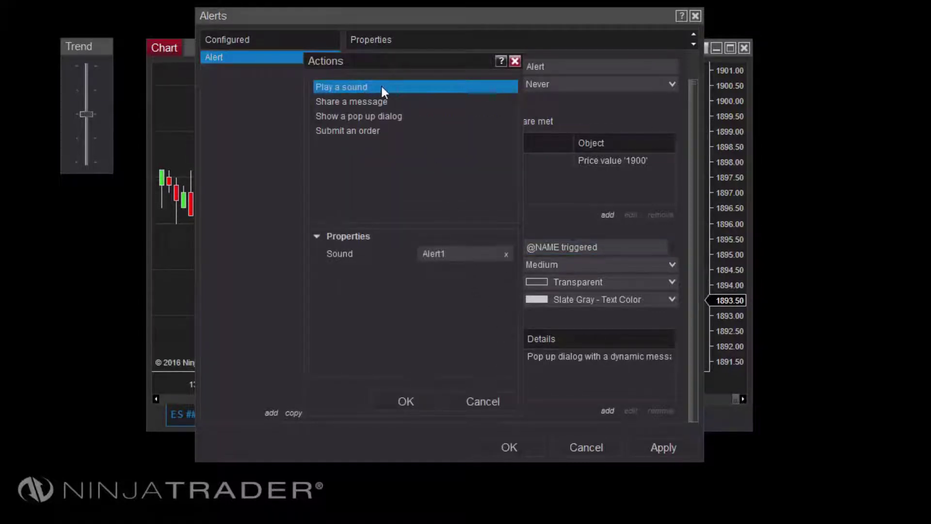
Step: Add a 'Play a sound' action using the Alert3.wav sound file
click(478, 253)
scroll(516, 206, down, 3)
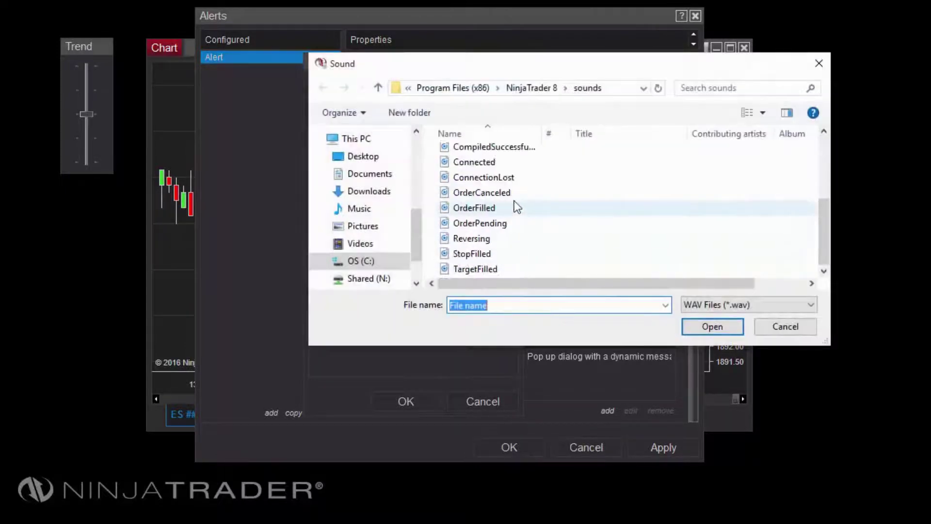
scroll(516, 206, up, 3)
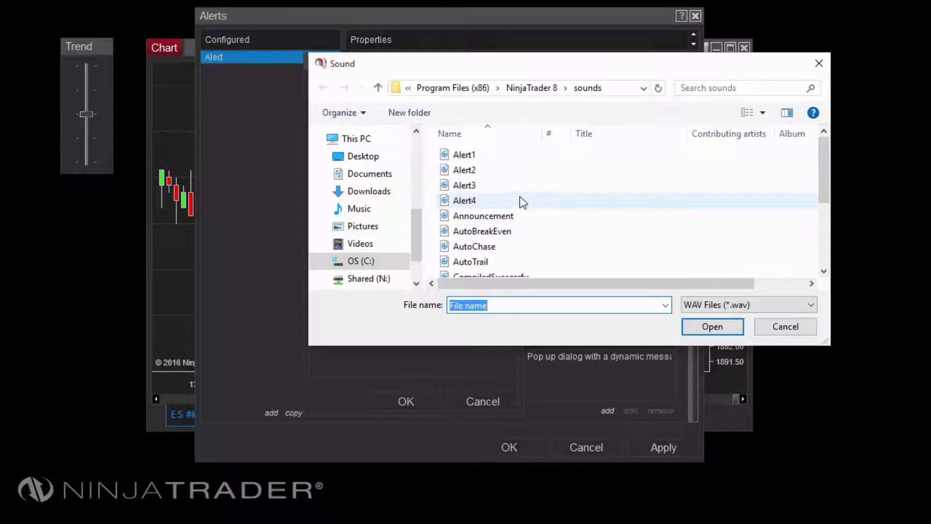
click(517, 189)
double_click(517, 188)
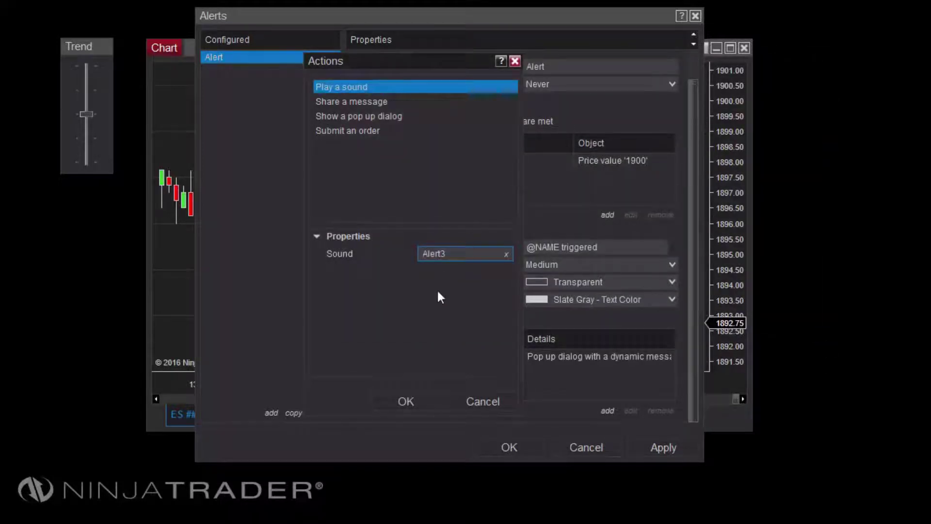
click(398, 396)
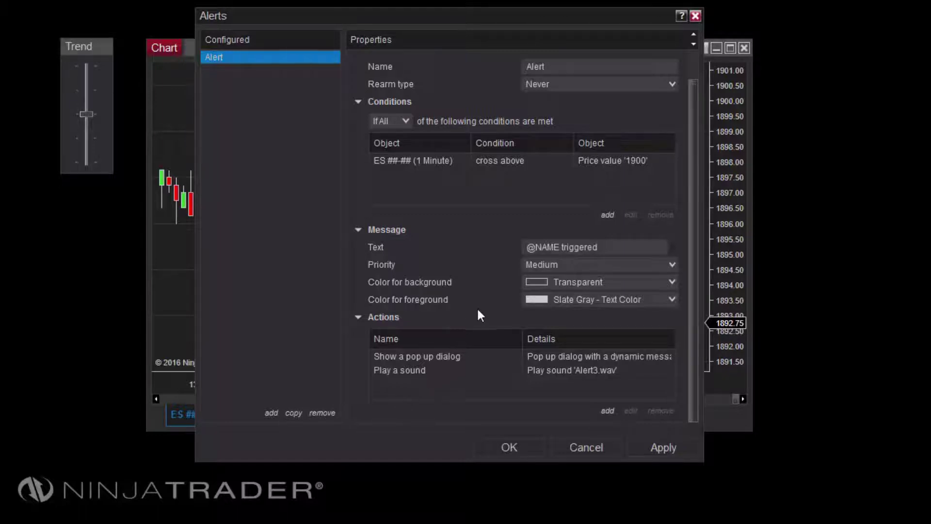
Step: Name the alert 'Alert Example 1' and add '!!!' to its message
scroll(478, 311, up, 2)
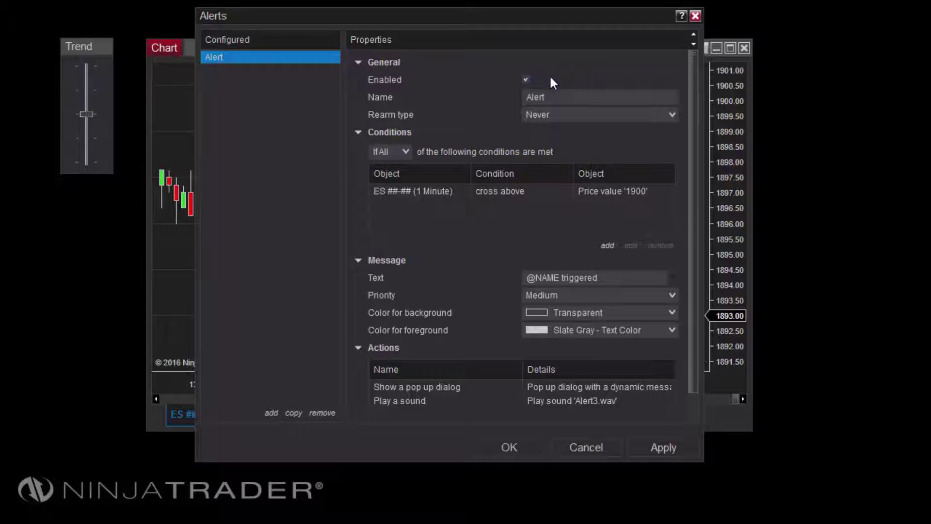
click(568, 97)
text(Example 1)
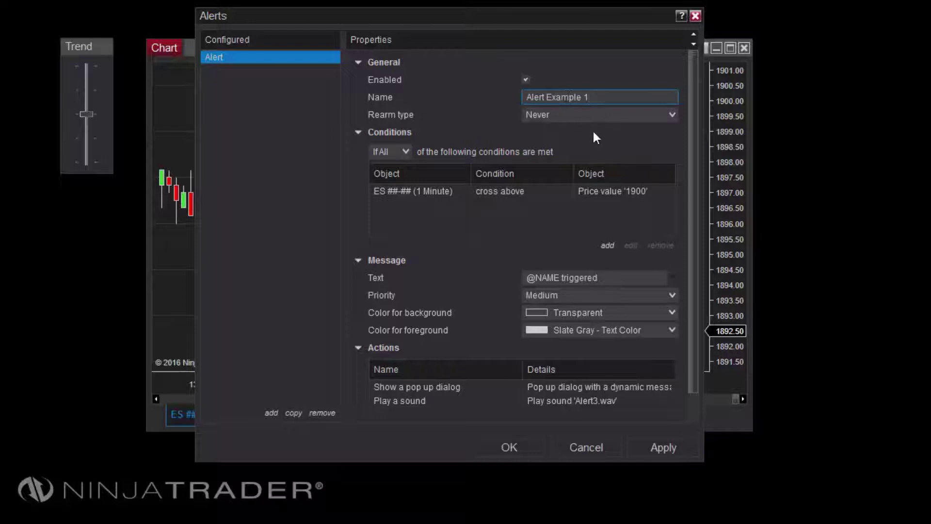
click(627, 278)
text(!!!)
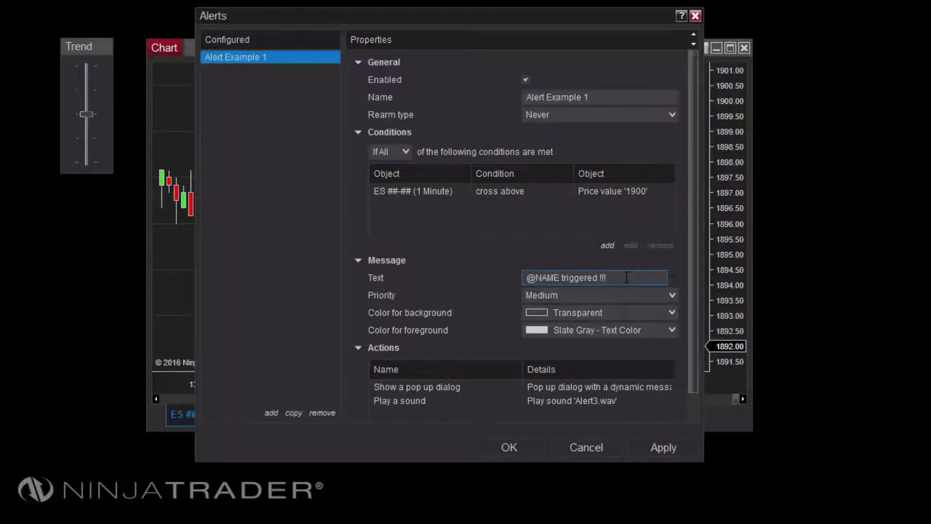
Step: Set priority to High, background colour DarkOrchid and text colour MediumAquamarine
click(656, 296)
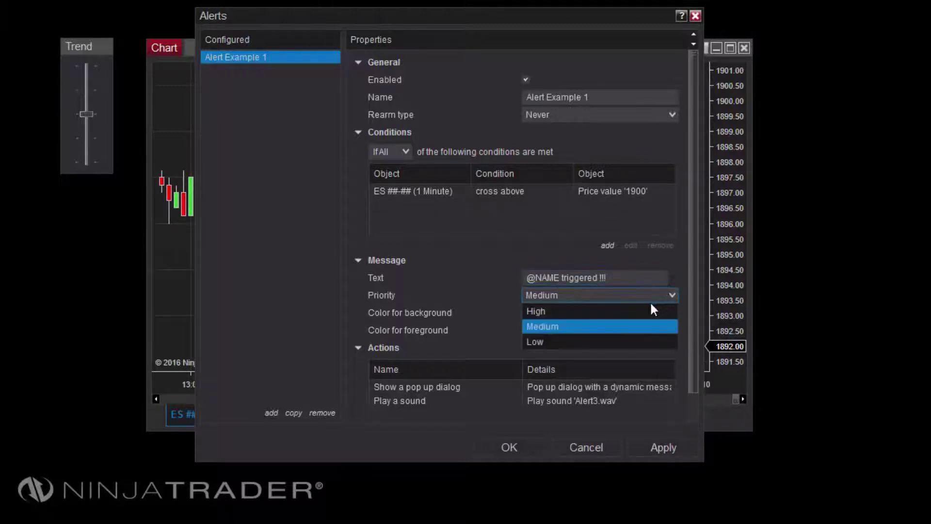
click(646, 309)
click(661, 312)
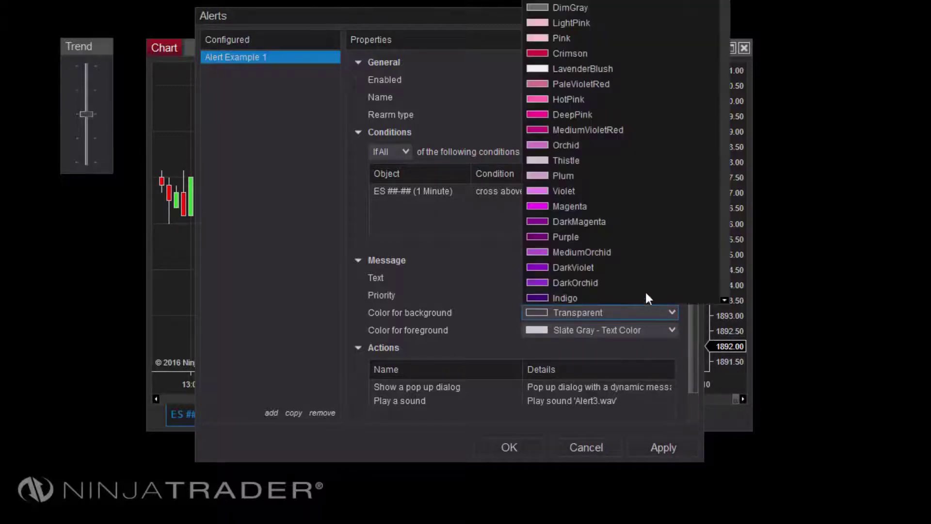
click(632, 271)
click(669, 329)
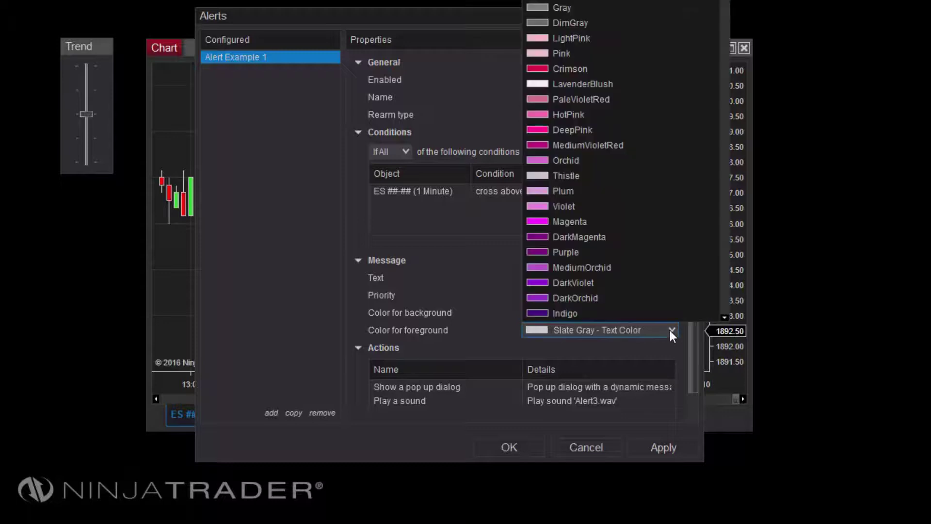
scroll(607, 248, up, 3)
scroll(619, 252, down, 15)
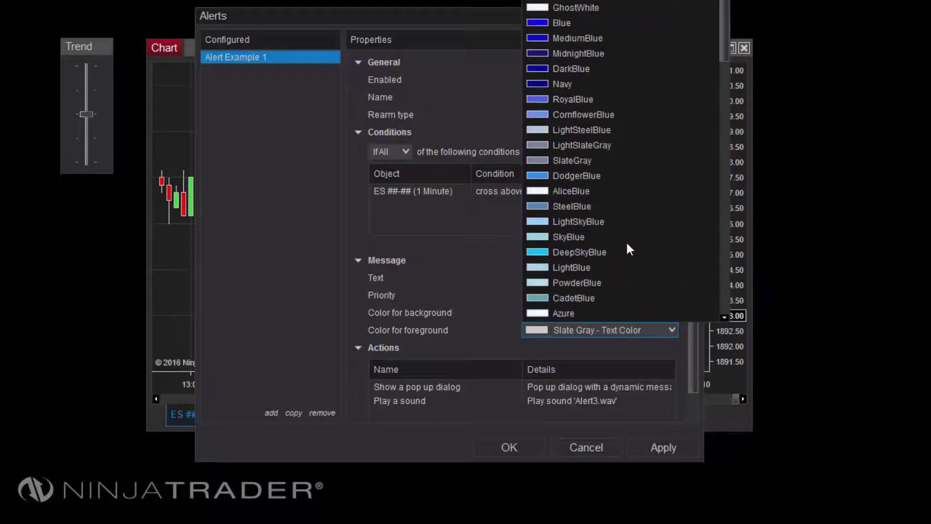
click(618, 221)
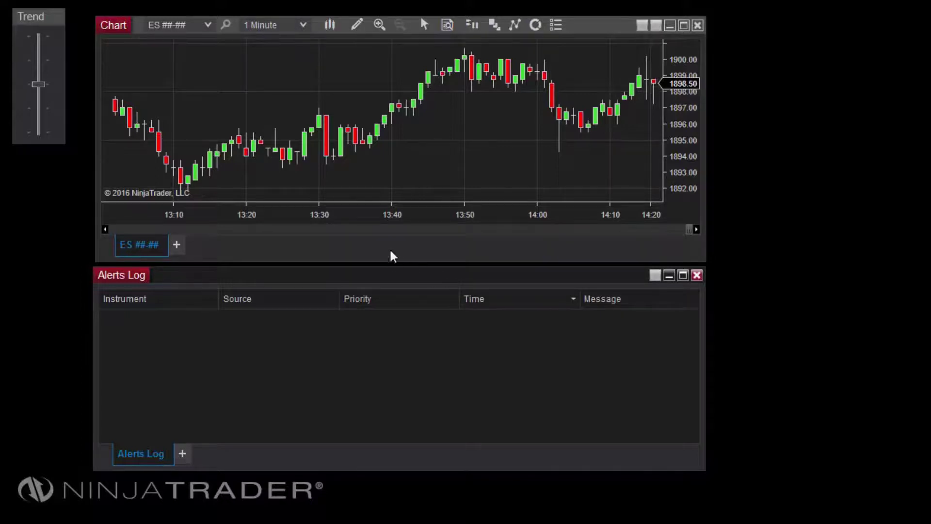
Step: Drag the simulated feed's Trend slider to the top so ES rises past 1900
click(41, 75)
drag(41, 73, 47, 38)
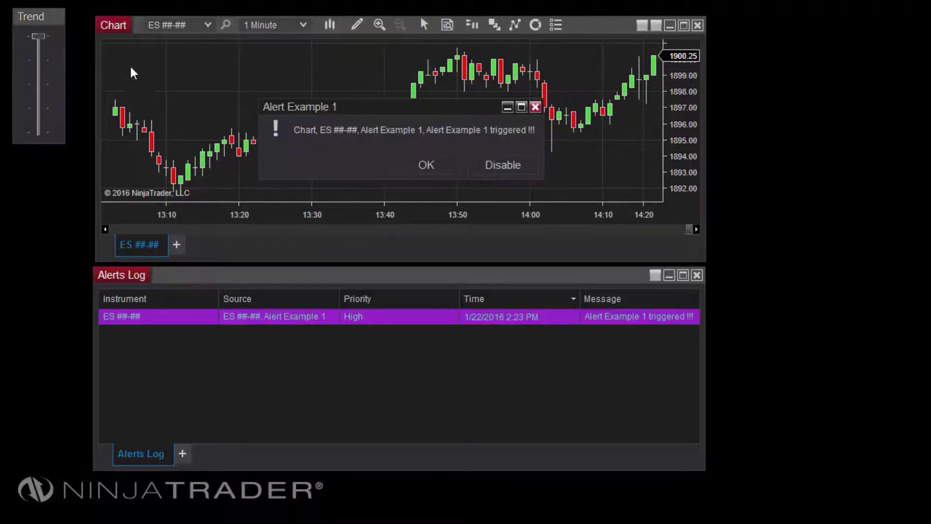
Step: Dismiss the Alert Example 1 pop-up with OK
click(443, 169)
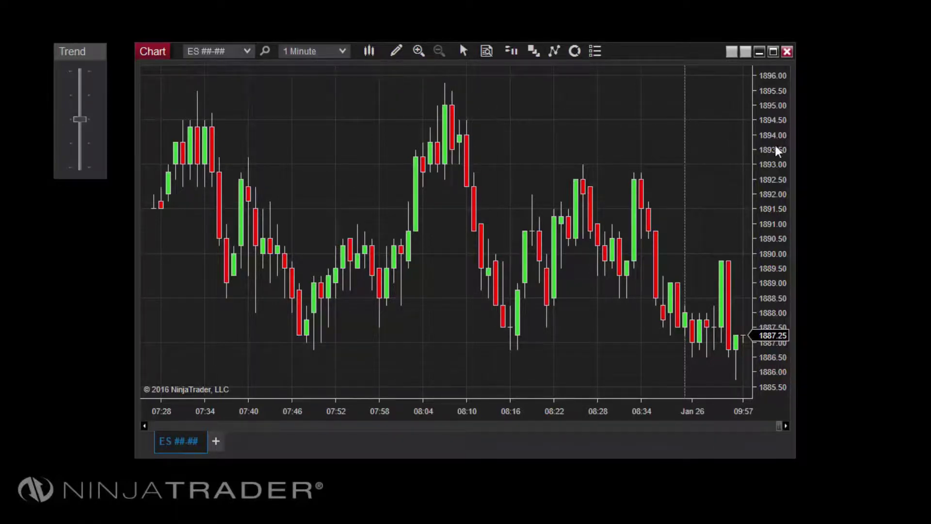
Step: Draw a horizontal line at about 1884.80 on the ES chart
mouse_move(778, 155)
mouse_down()
mouse_move(786, 177)
mouse_move(728, 204)
mouse_up()
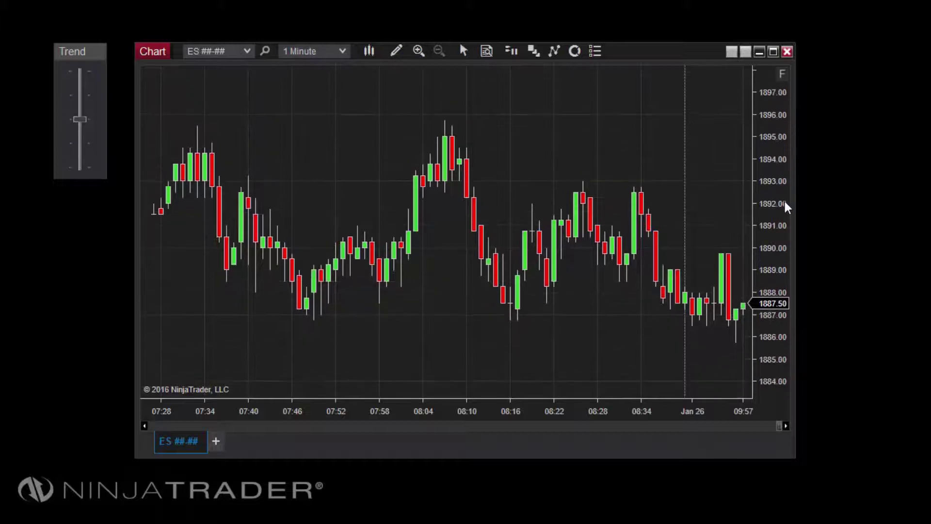
click(396, 51)
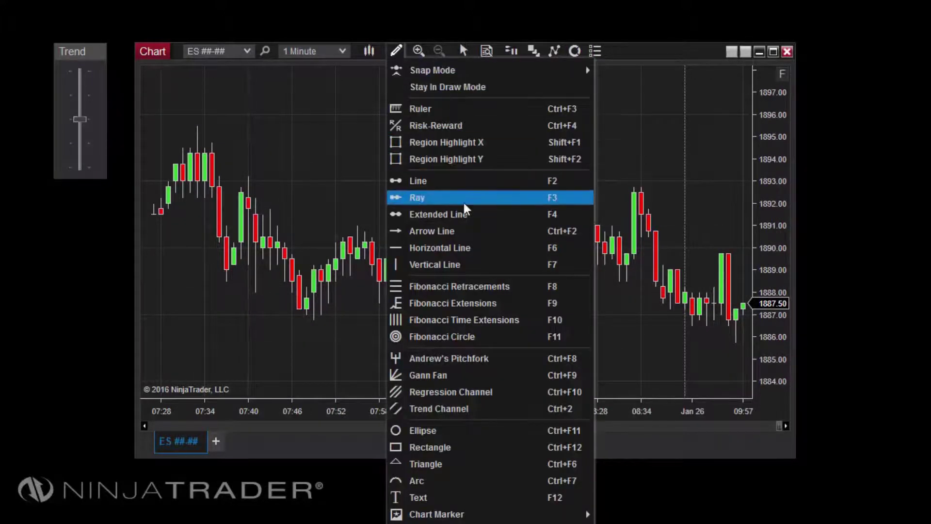
click(469, 248)
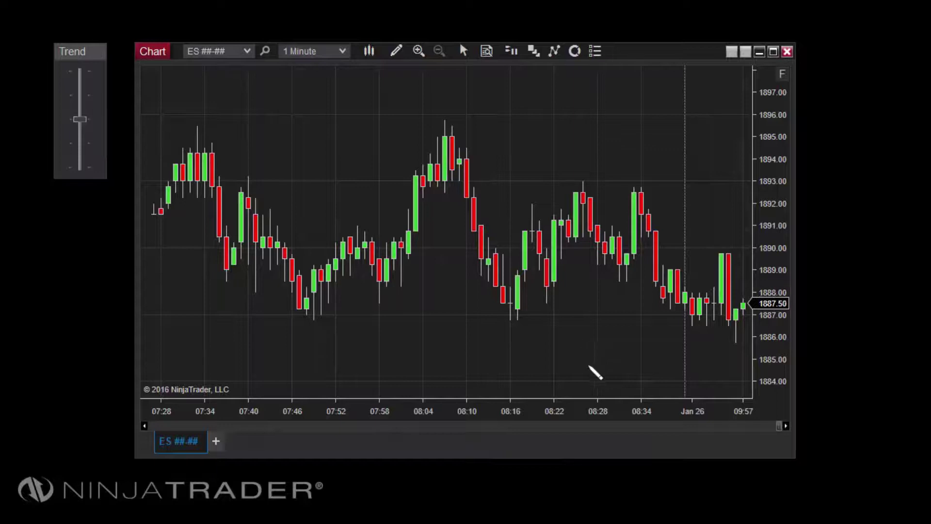
click(589, 363)
Step: Change Alert Example 1's condition to ES crossing below Horizontal Line 1
right_click(493, 141)
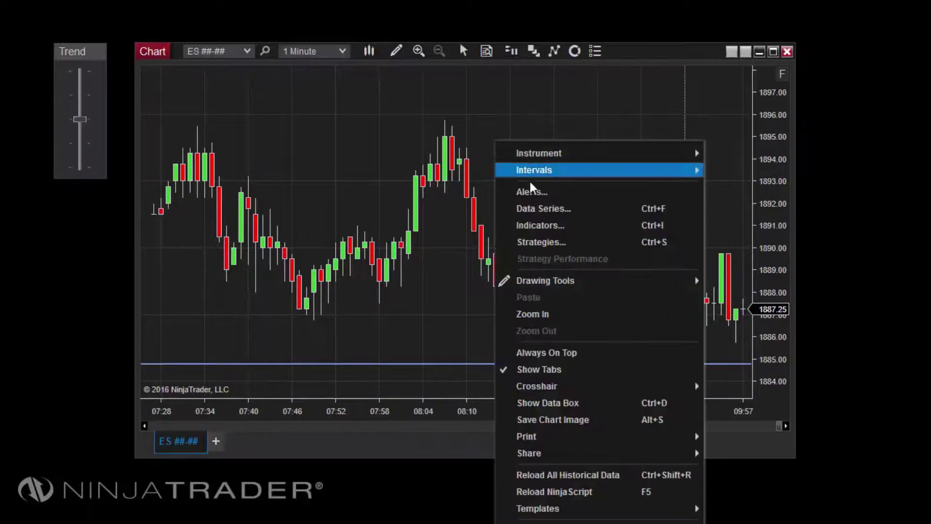
click(535, 193)
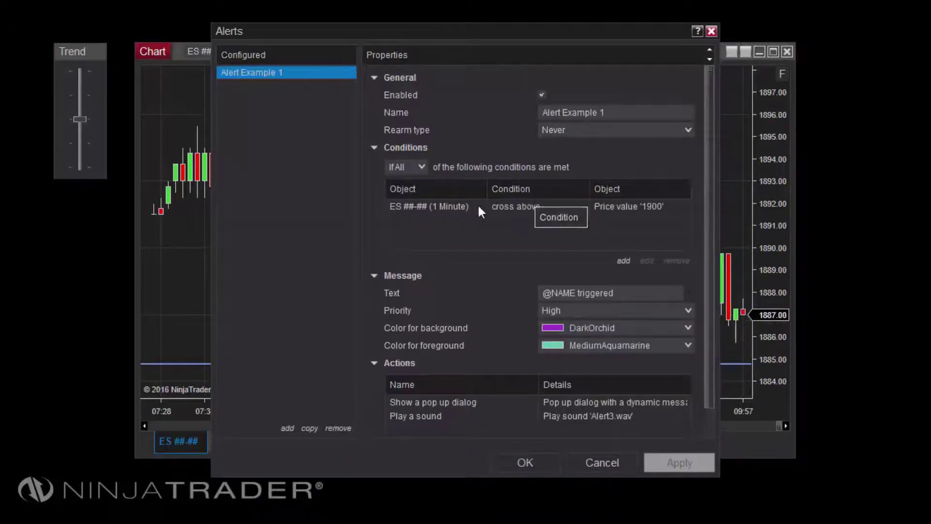
click(456, 207)
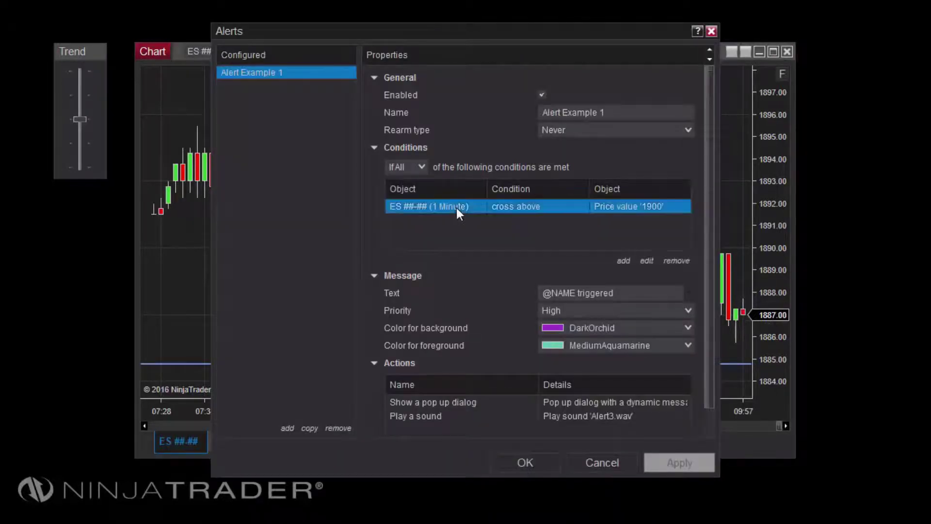
click(647, 261)
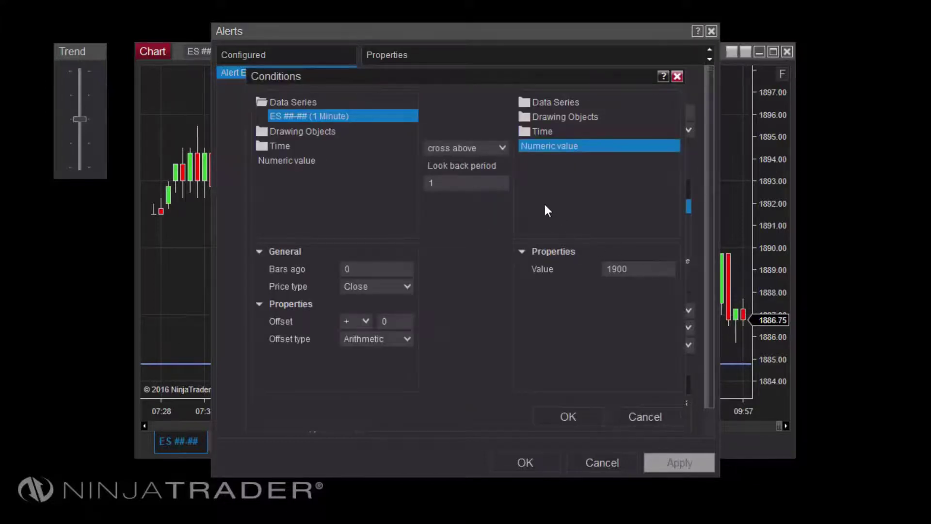
click(562, 117)
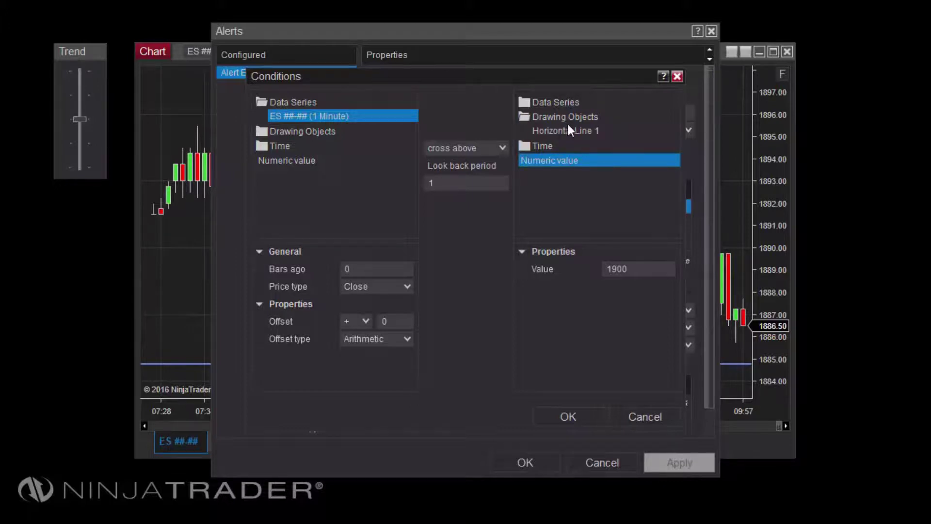
click(571, 130)
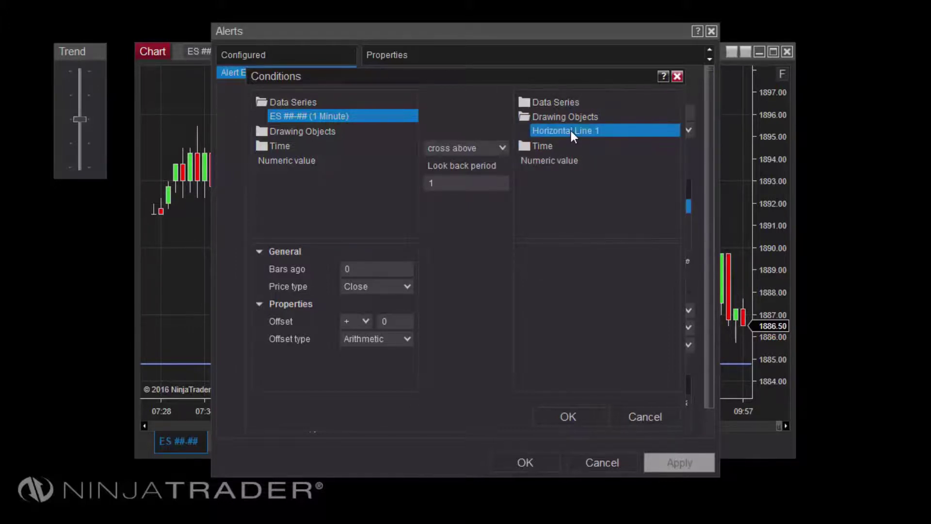
click(499, 146)
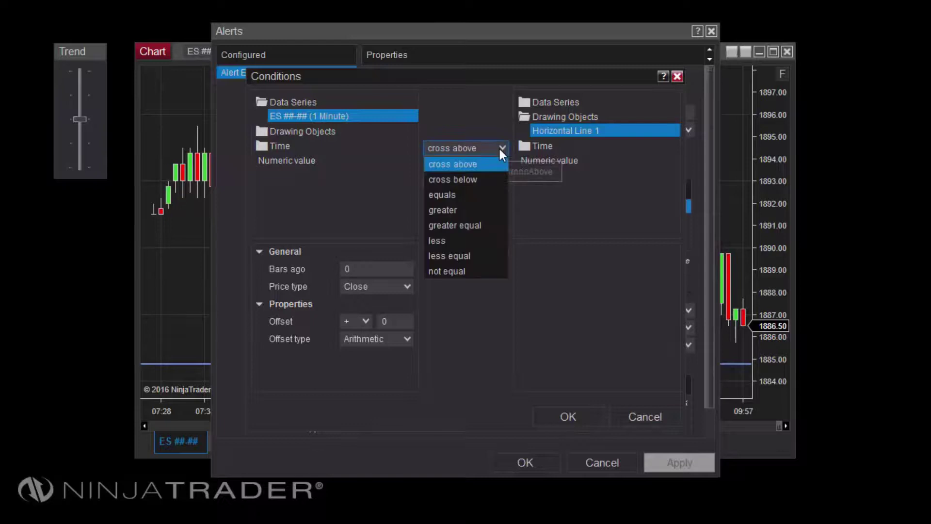
click(476, 175)
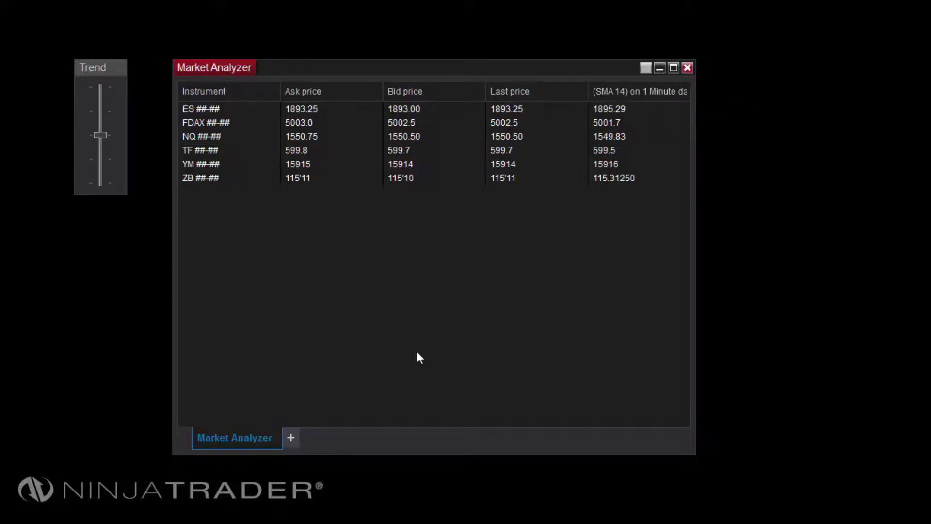
Step: Open the Market Analyzer's Alerts dialog with a new alert named Alert
right_click(388, 416)
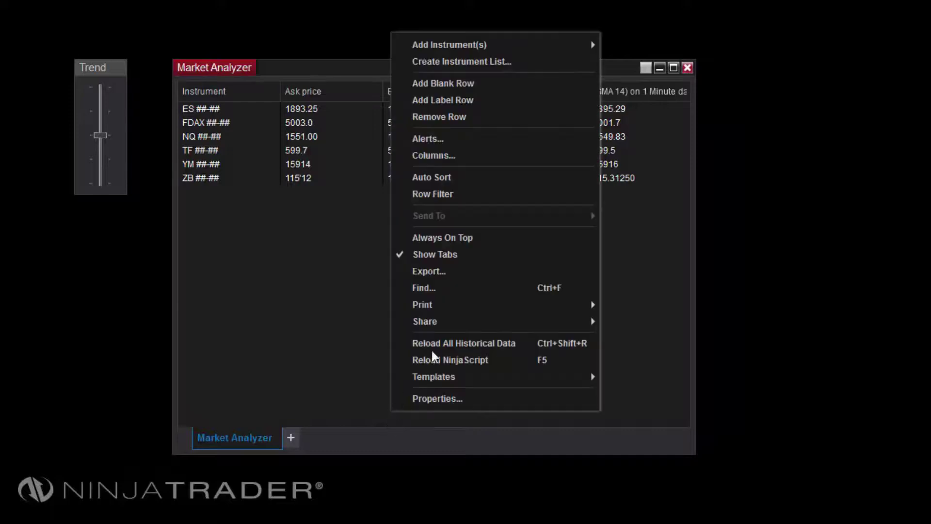
click(458, 144)
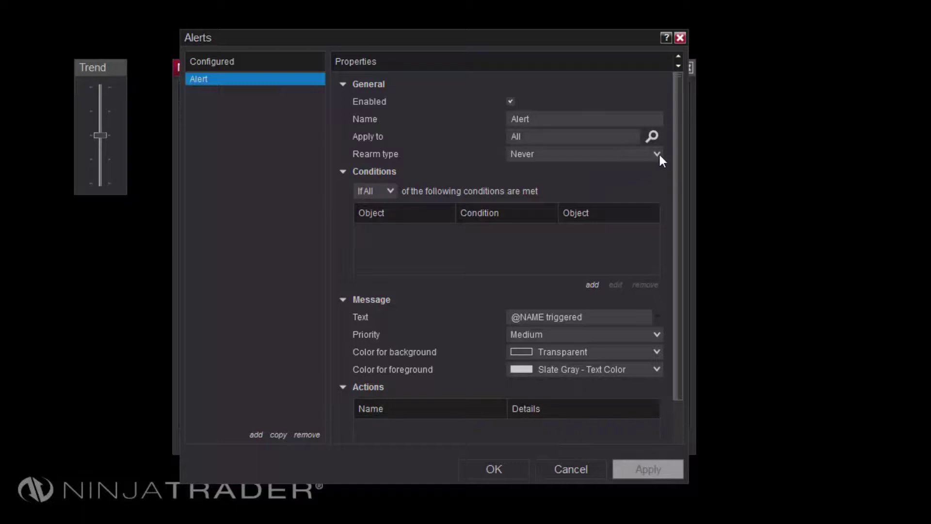
Step: Trigger on any condition and add: Last price less than (SMA 14) on 1 Minute data
click(390, 192)
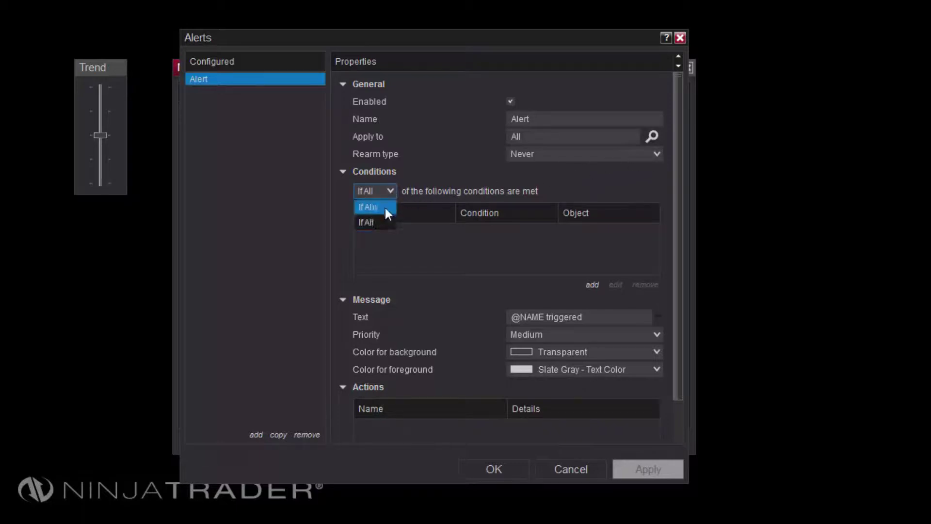
click(381, 208)
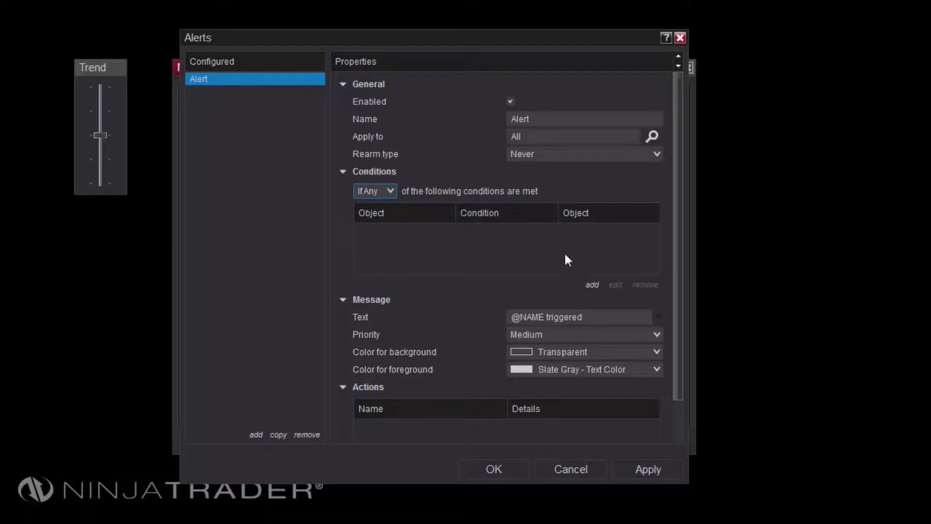
click(593, 285)
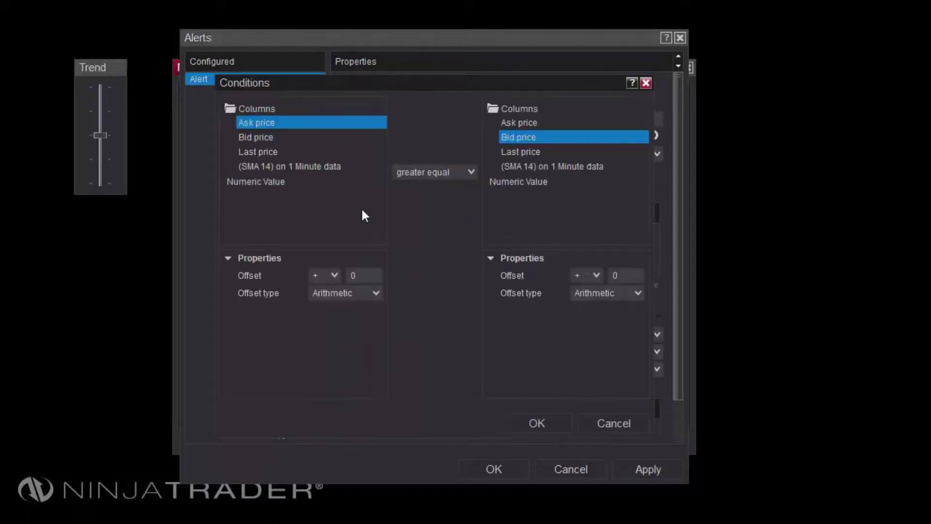
click(258, 152)
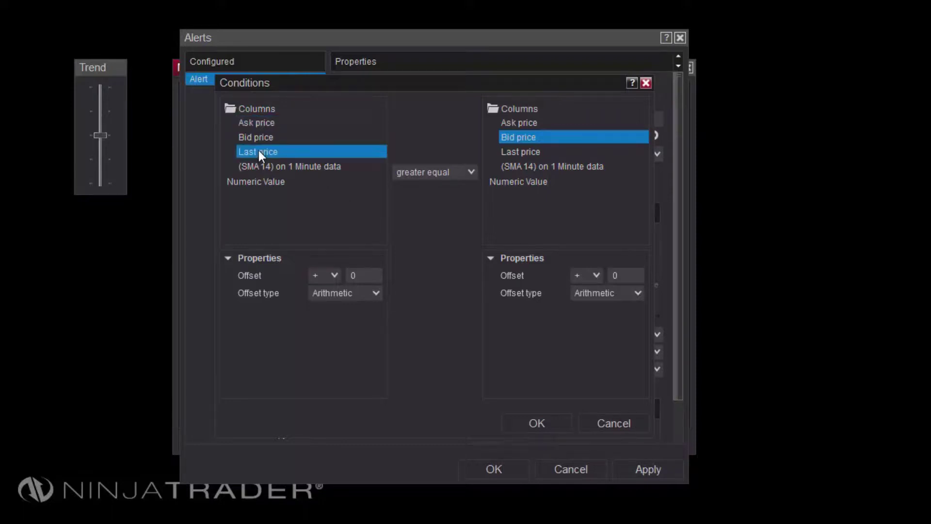
click(456, 176)
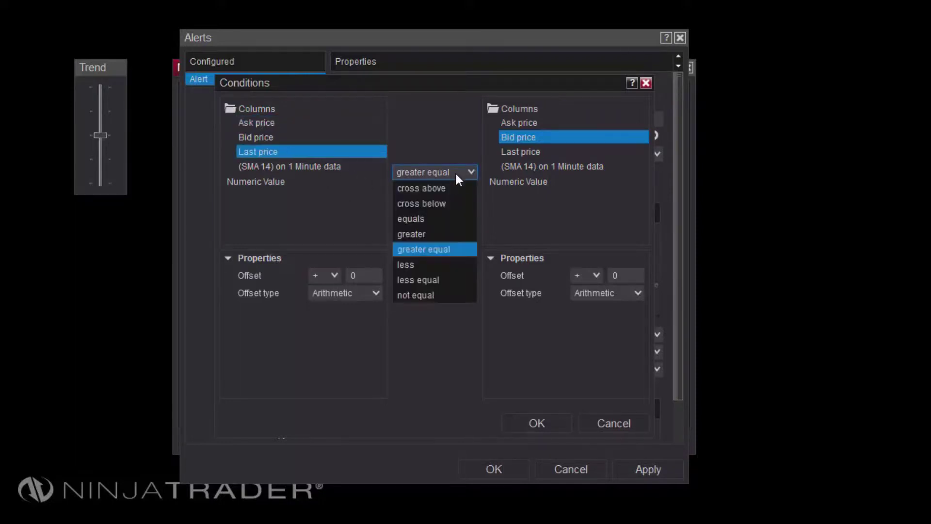
click(438, 266)
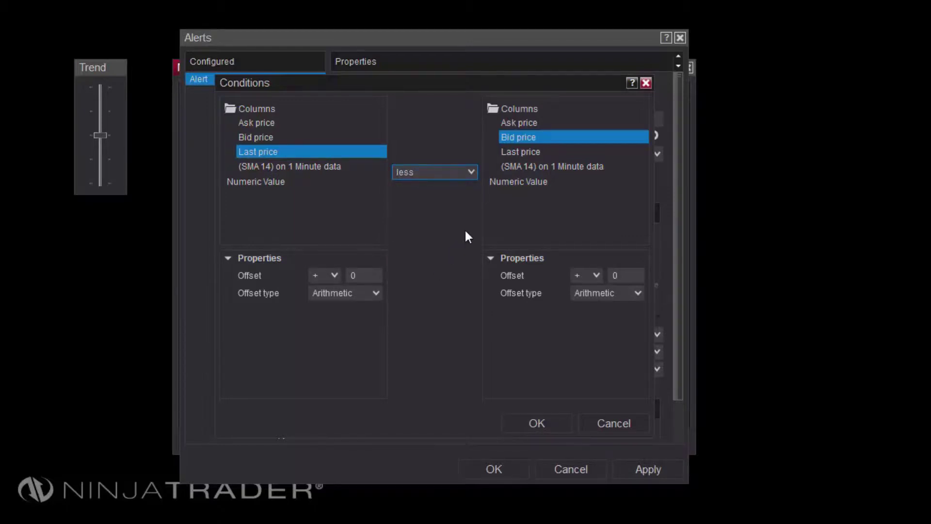
click(570, 165)
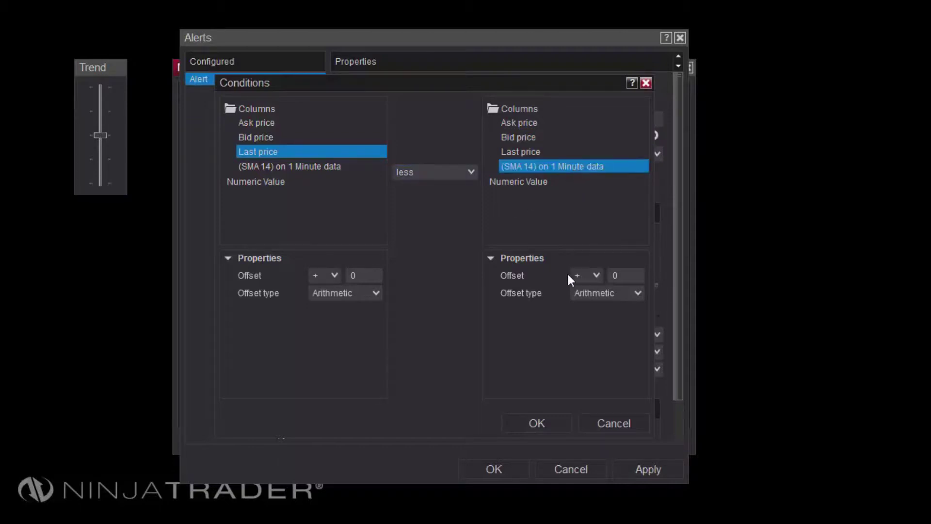
click(536, 422)
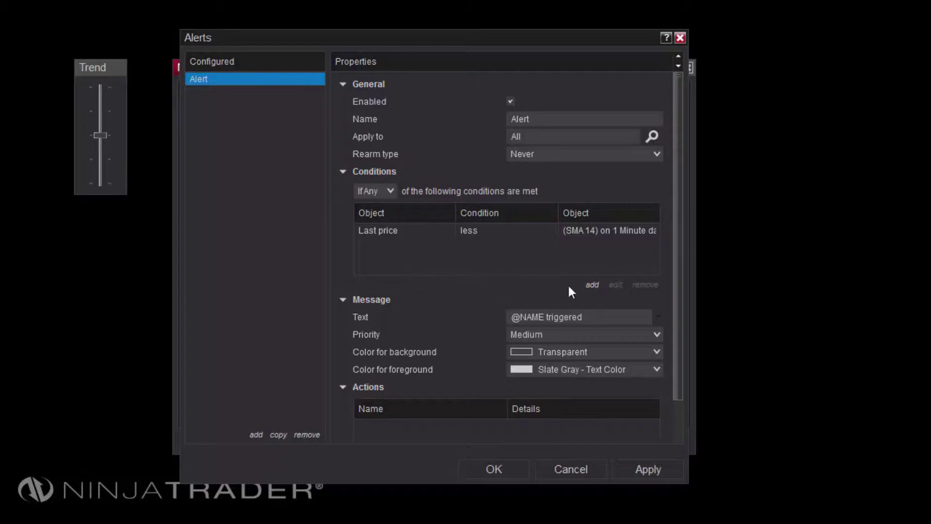
Step: Discard the unfinished new alert condition and close the Alerts window
click(593, 285)
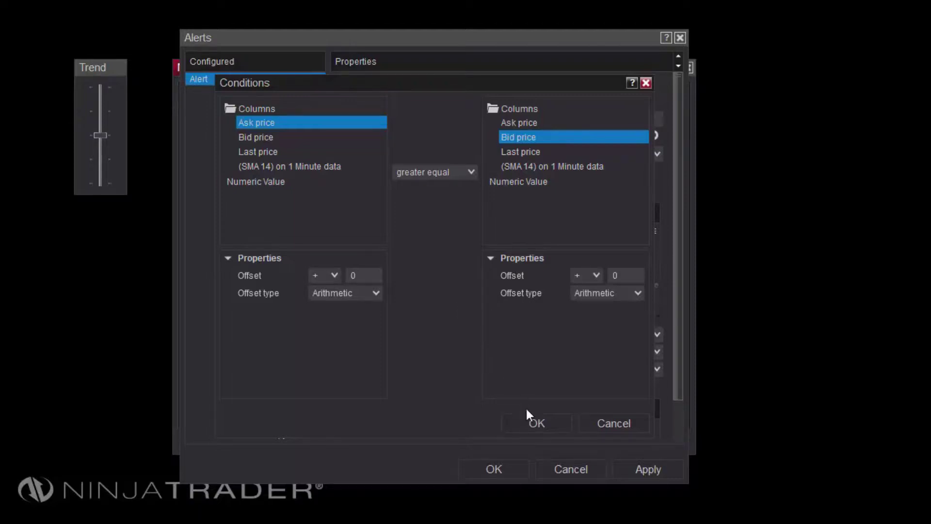
click(610, 428)
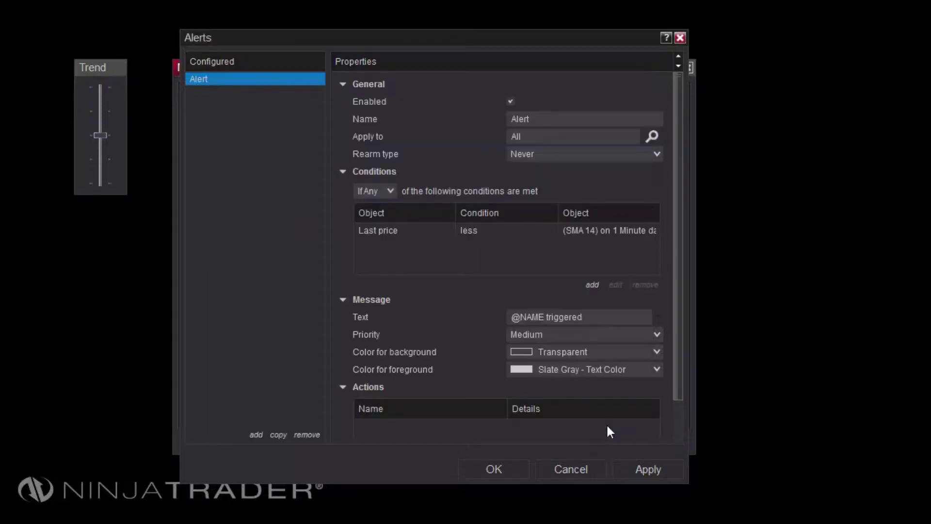
click(509, 473)
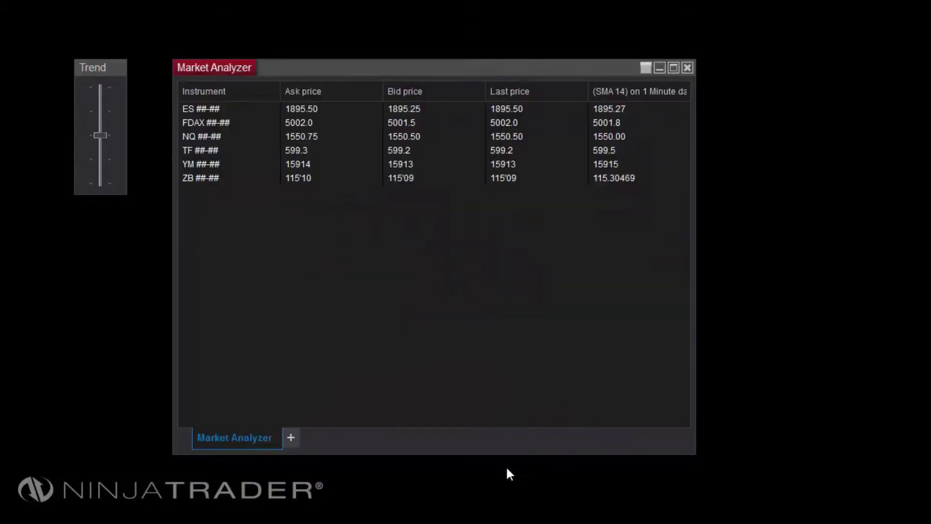
Step: Add the Unrealized profit loss column to the Market Analyzer, then bring up its context menu again
right_click(383, 412)
click(439, 153)
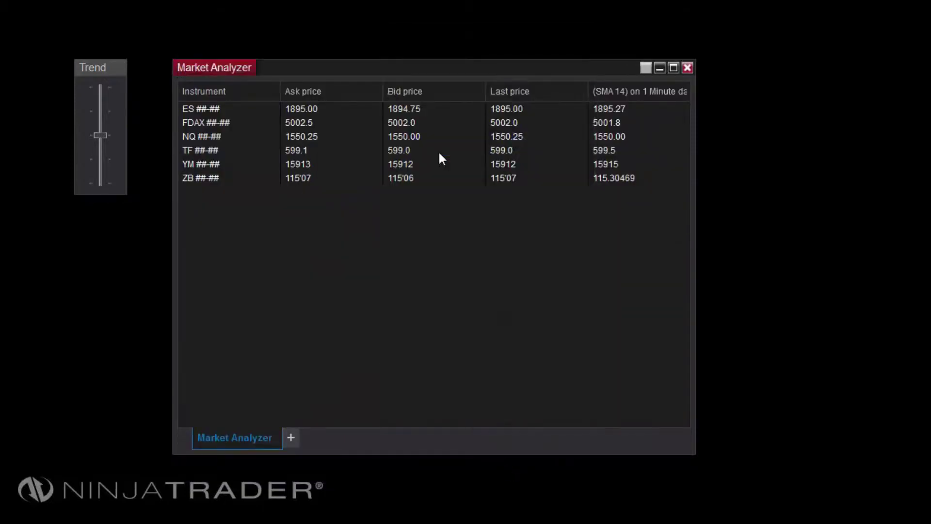
click(254, 203)
key(End)
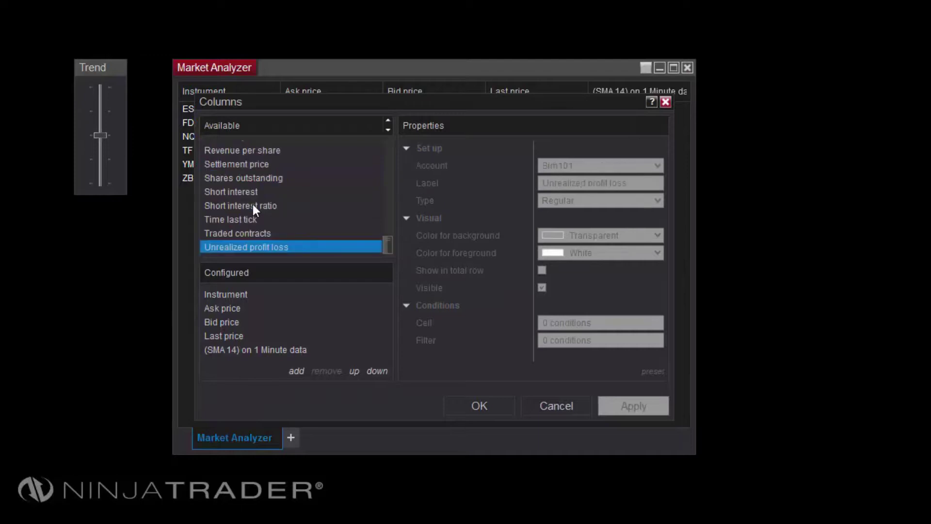
double_click(261, 246)
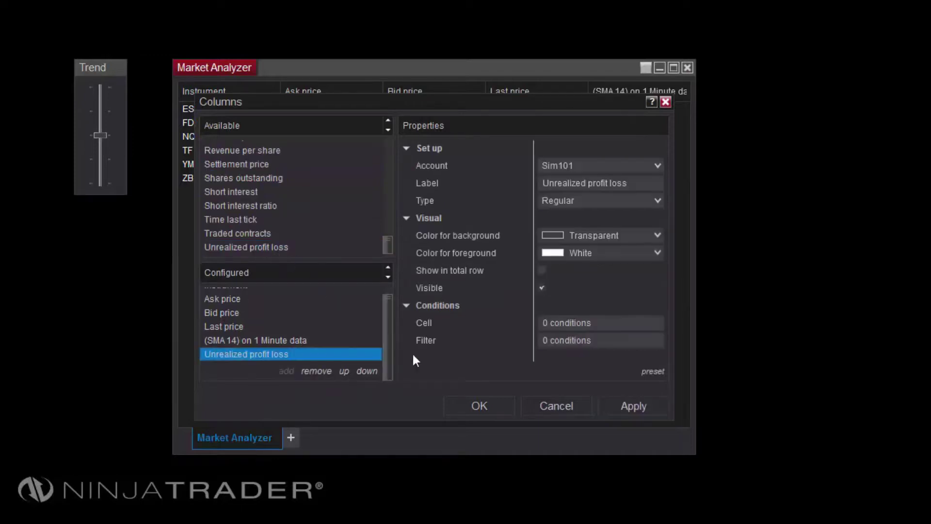
click(476, 403)
right_click(421, 412)
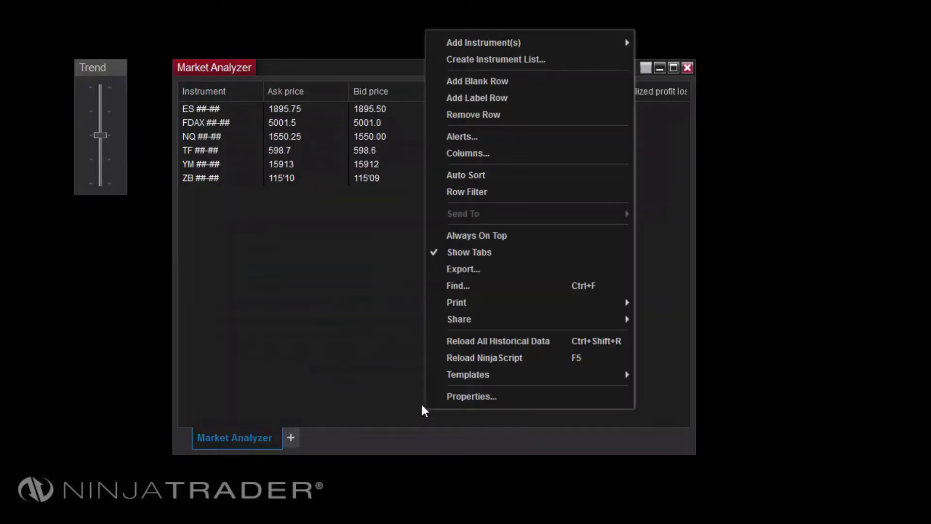
Step: In the reopened Alerts window, add the condition Unrealized profit loss greater equal Numeric Value 100
click(484, 137)
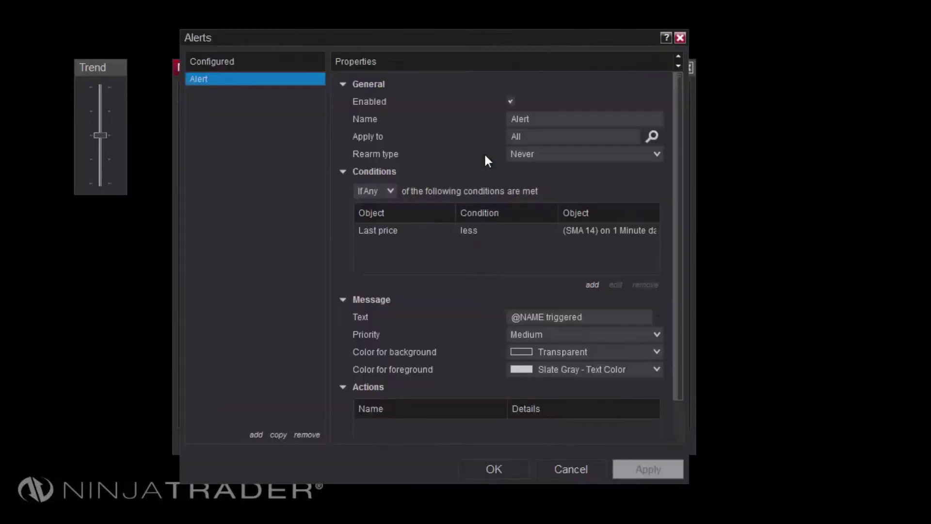
click(592, 285)
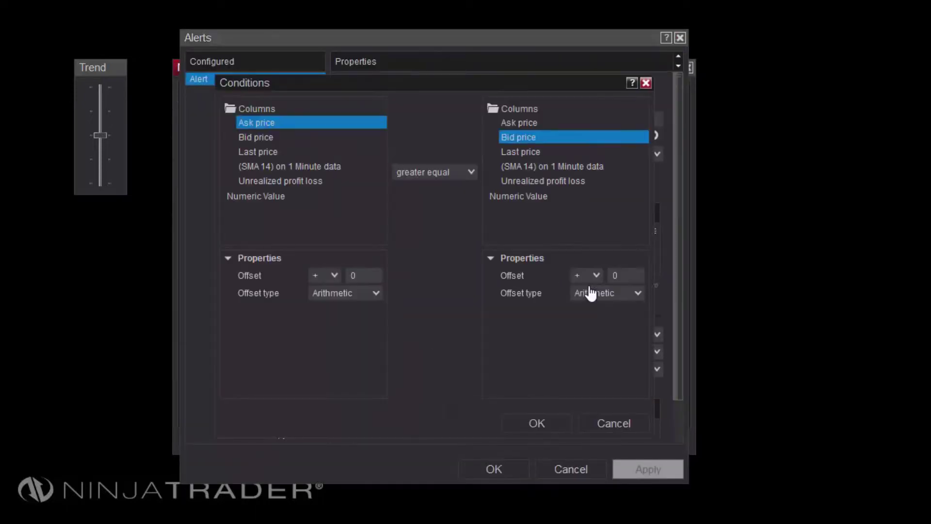
click(306, 182)
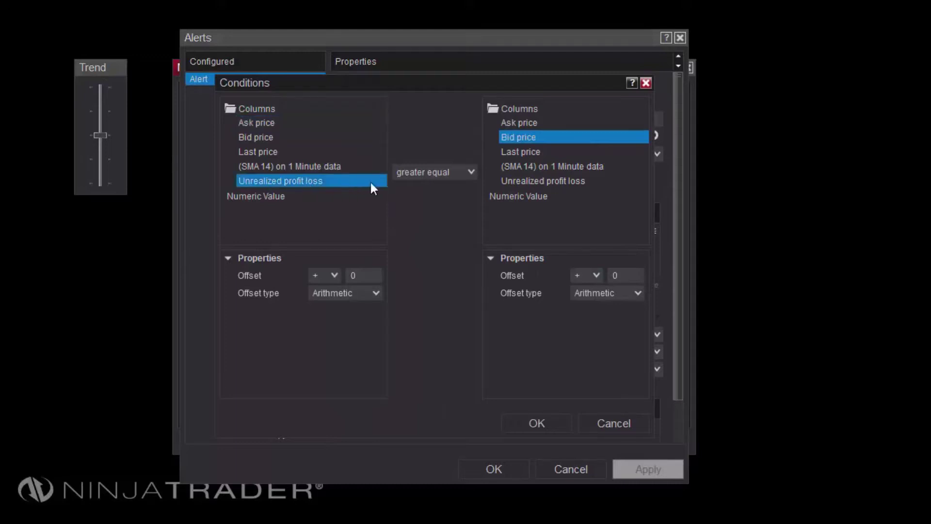
click(517, 196)
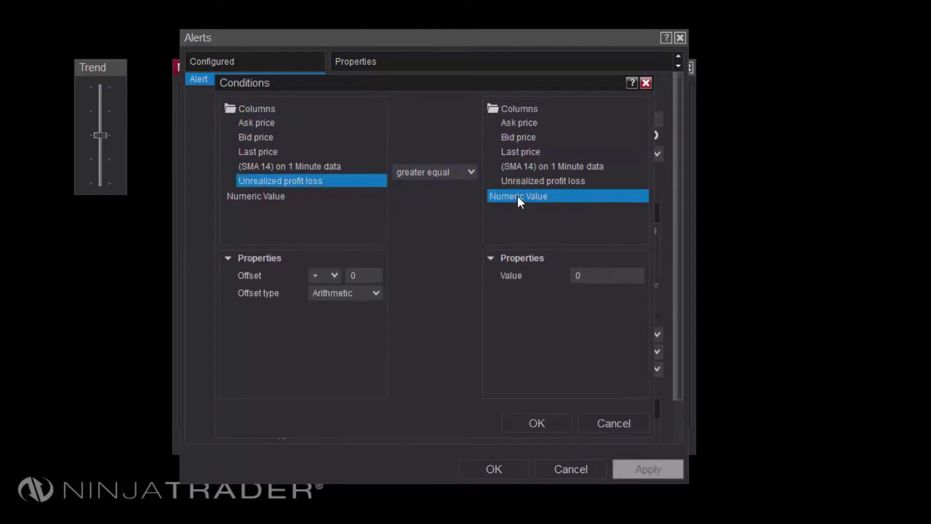
click(584, 277)
text(100)
click(539, 418)
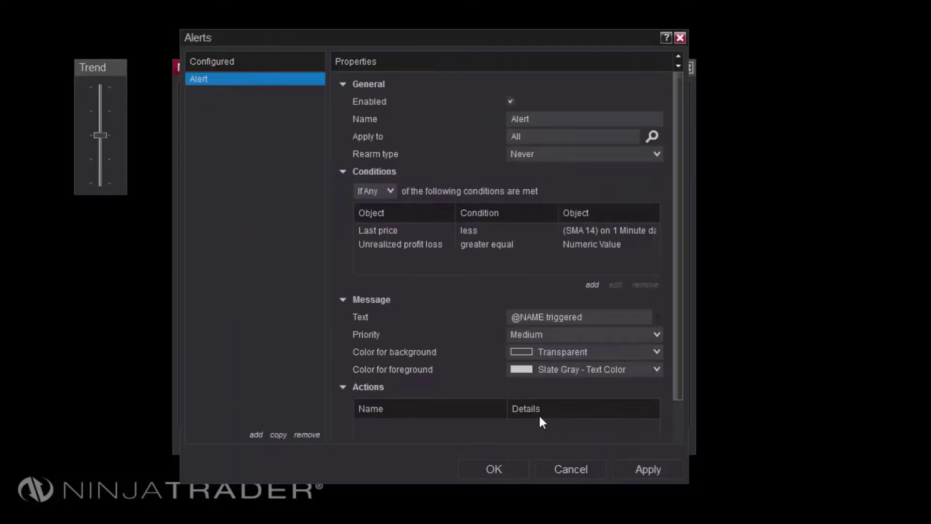
drag(680, 269, 676, 321)
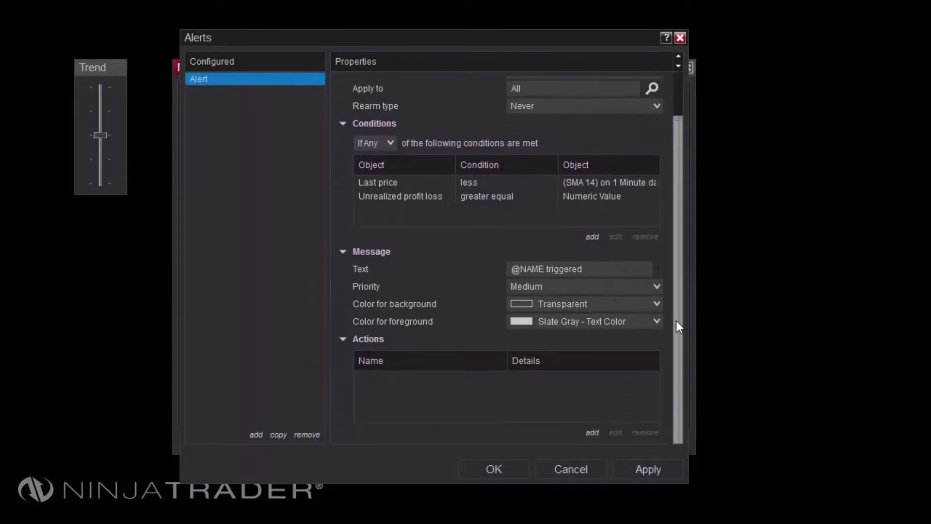
Step: Add a Submit an order action that sends a Market order to the Sim account
click(591, 432)
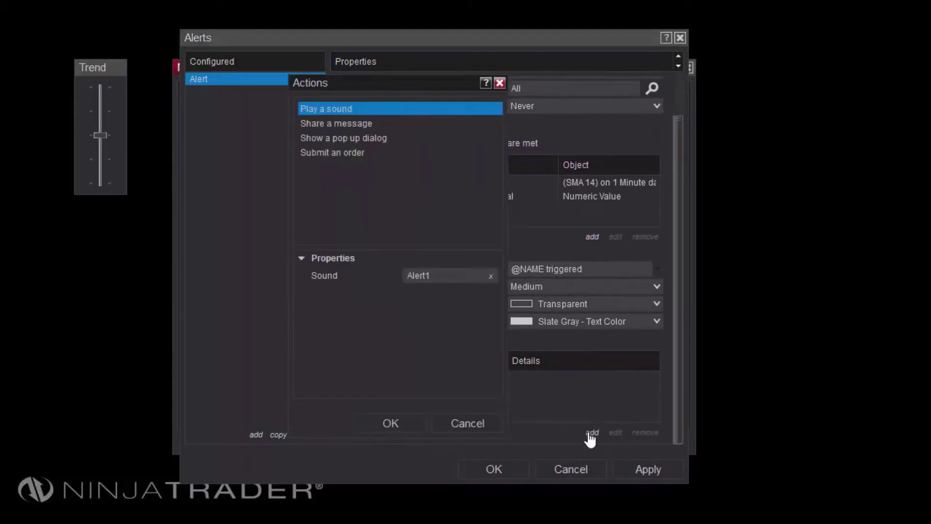
click(342, 154)
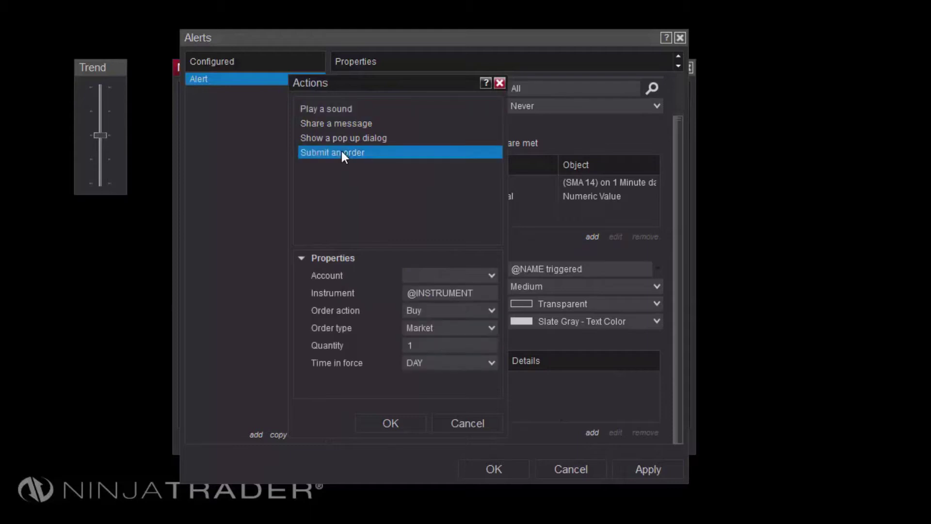
click(488, 276)
click(421, 290)
click(402, 419)
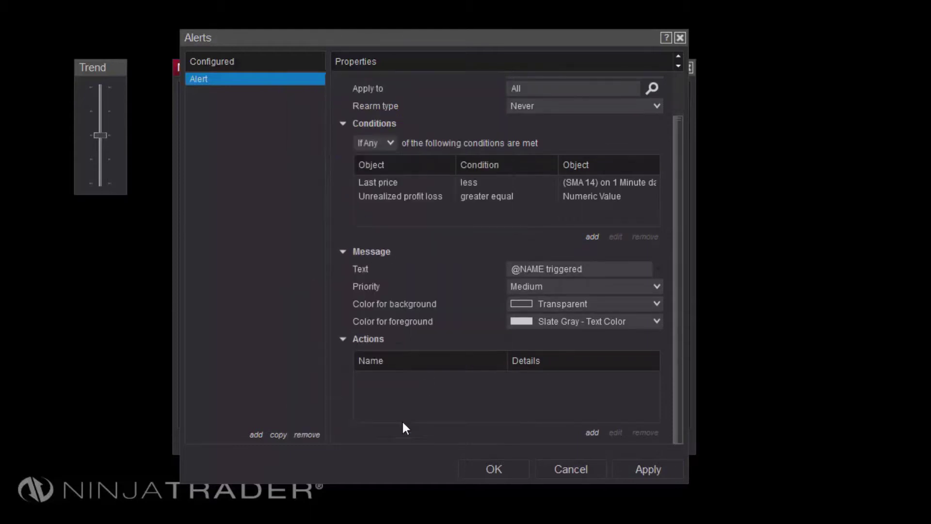
Step: Set the alert message priority to Low and save the alert
scroll(456, 369, up, 2)
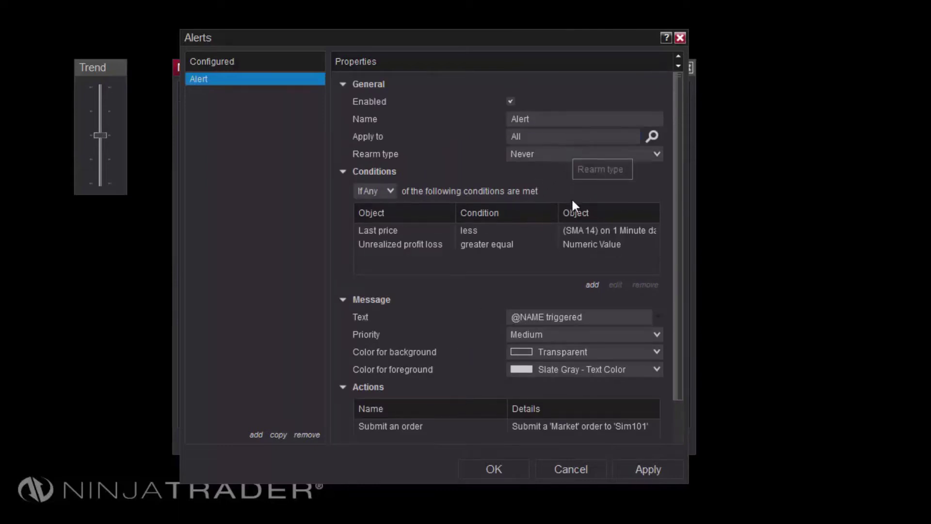
click(563, 335)
click(548, 376)
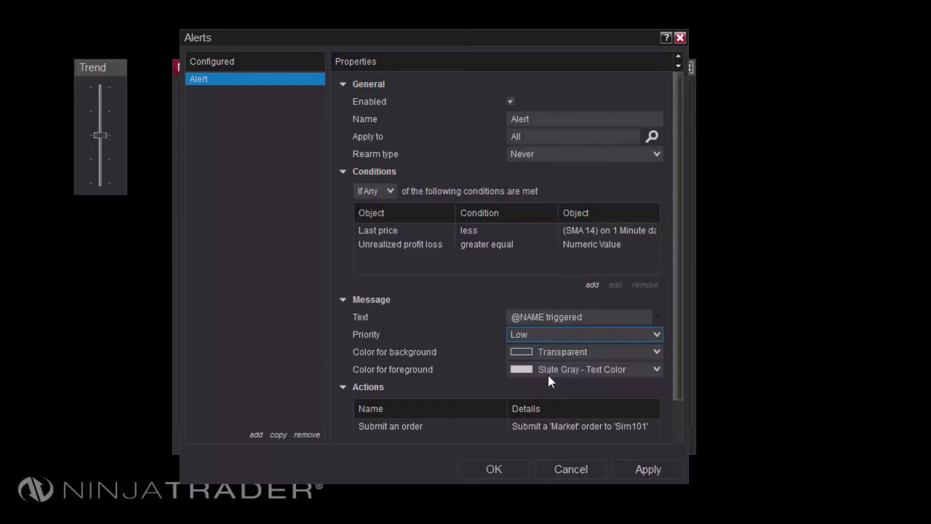
click(495, 468)
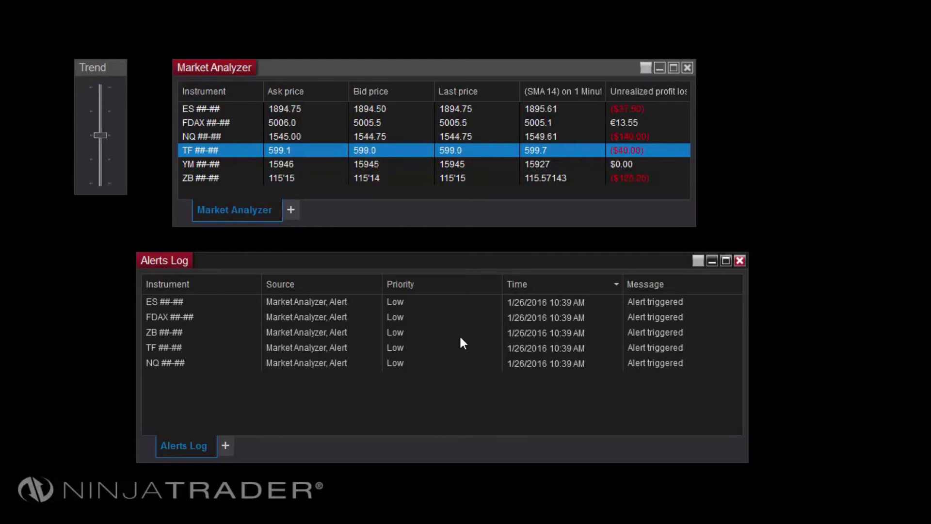
right_click(425, 314)
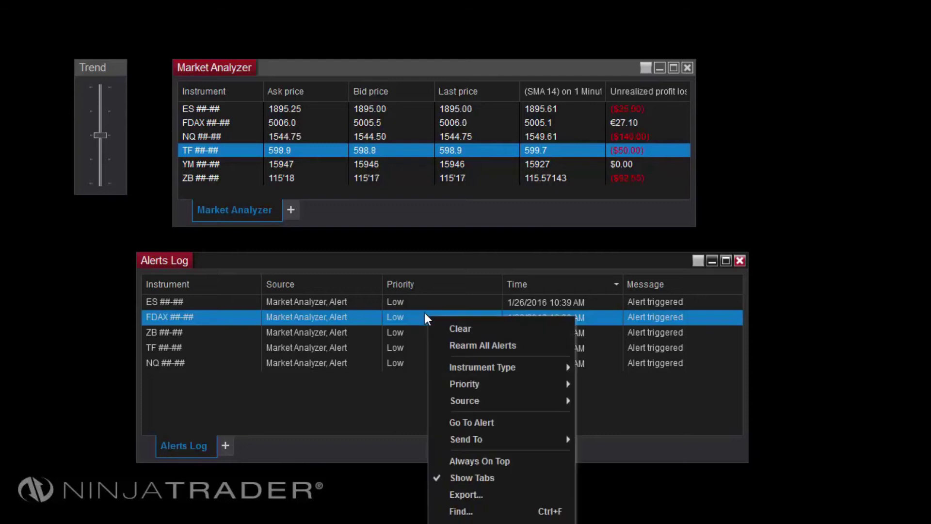
mouse_move(491, 384)
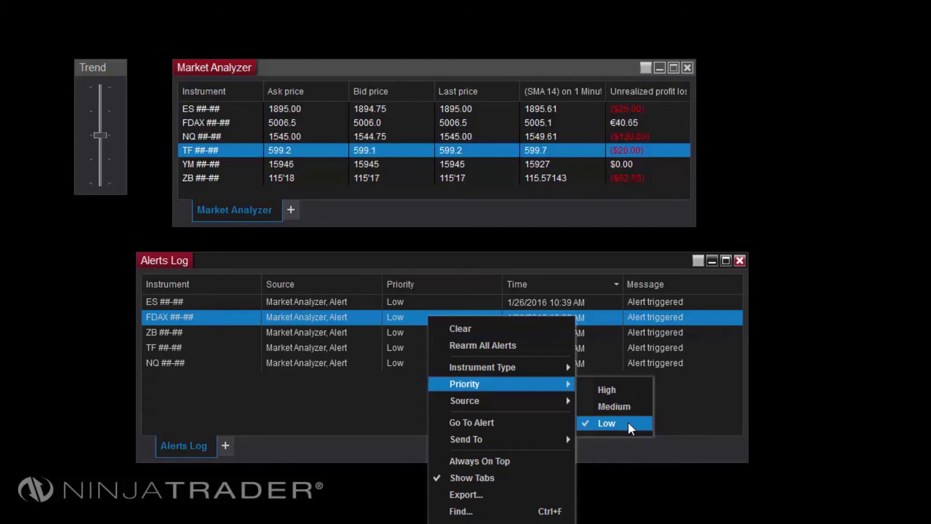
click(692, 383)
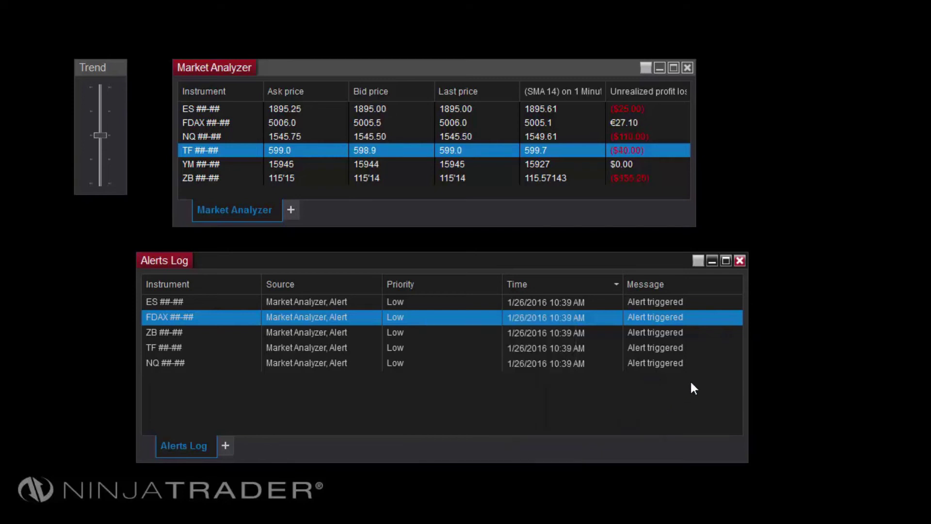